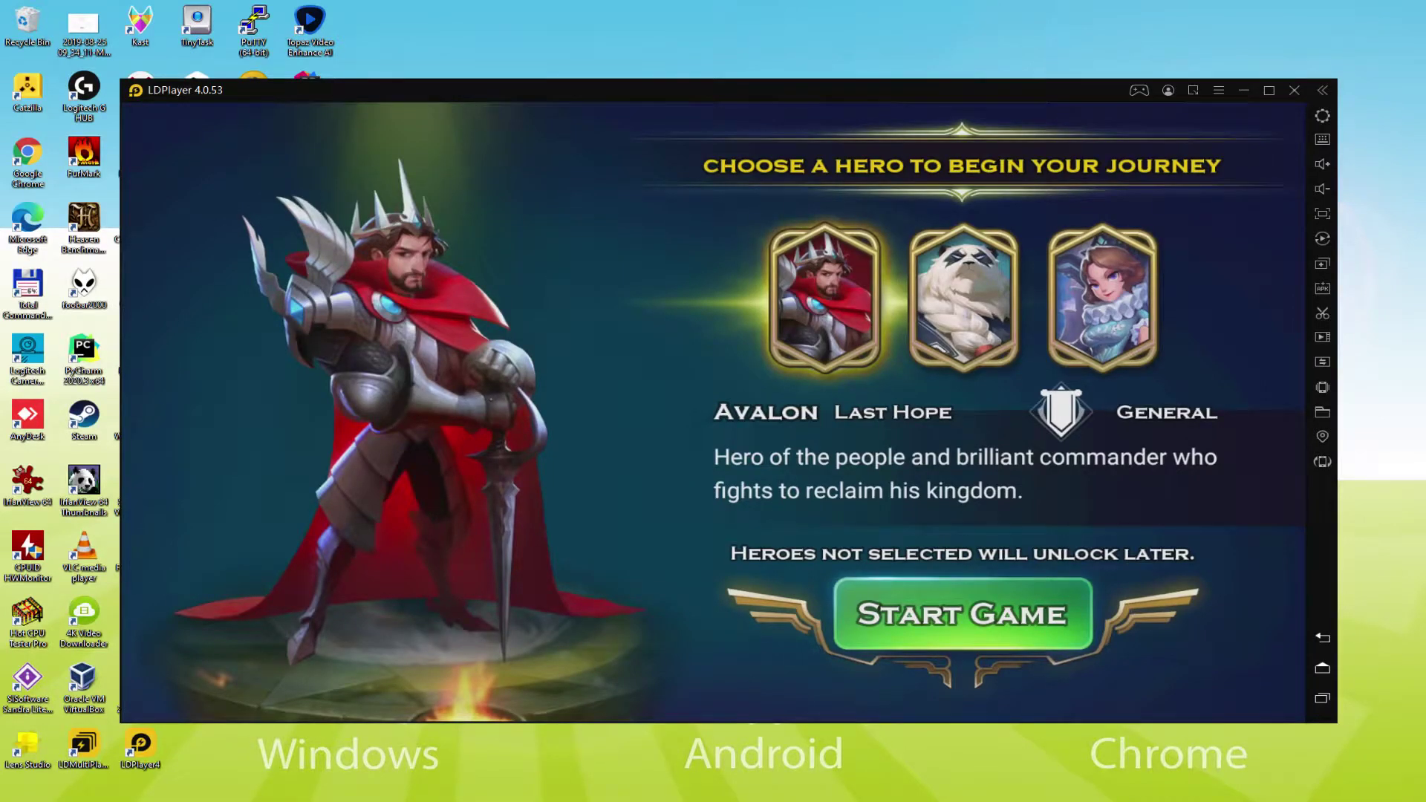
Step: Preview the heroes Lee and Avril, and start the game with Avril selected
click(969, 341)
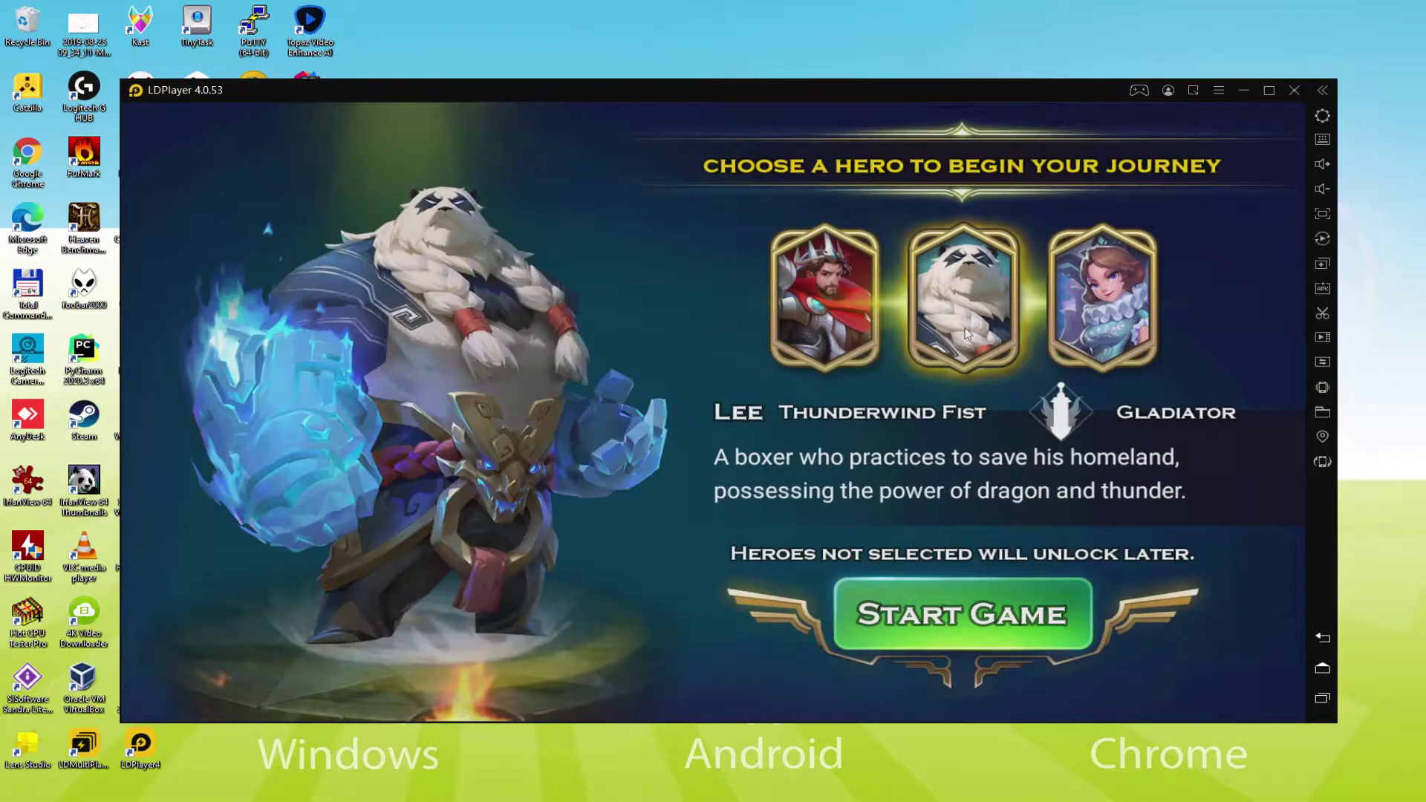
click(1131, 315)
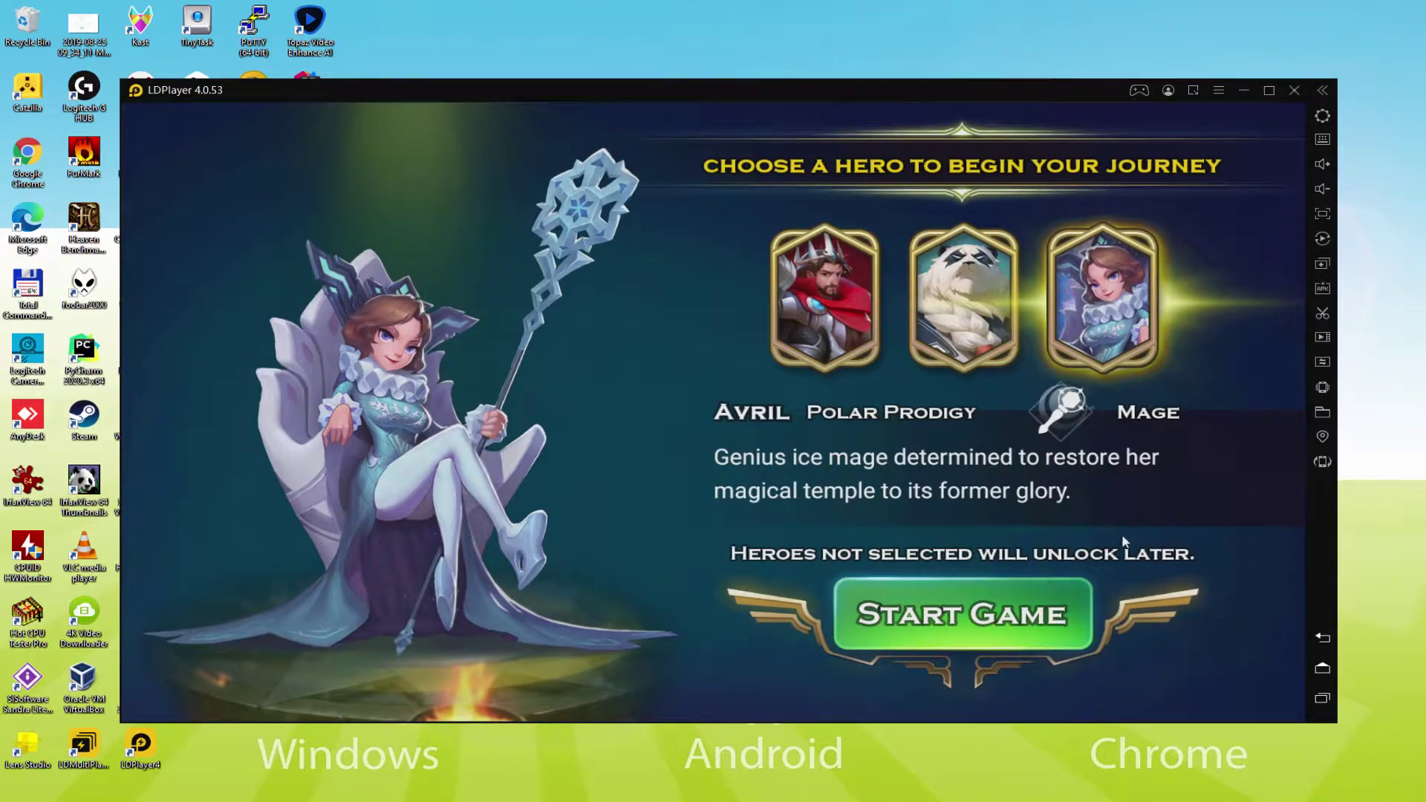
click(966, 605)
Step: Advance Prince Avalon's dialogue and send the mounted hero towards the enemy on the snowy map
click(1169, 683)
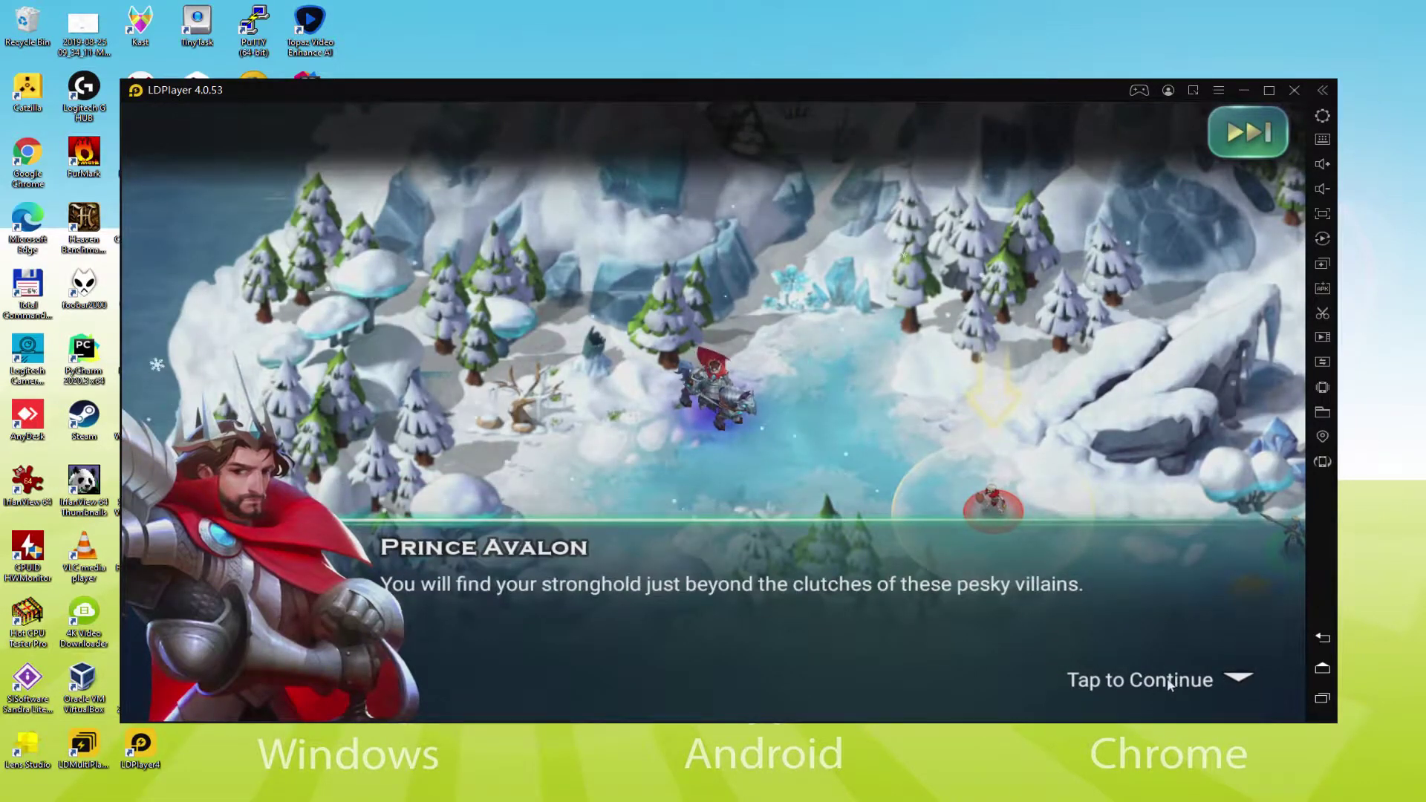
click(1169, 684)
click(1108, 626)
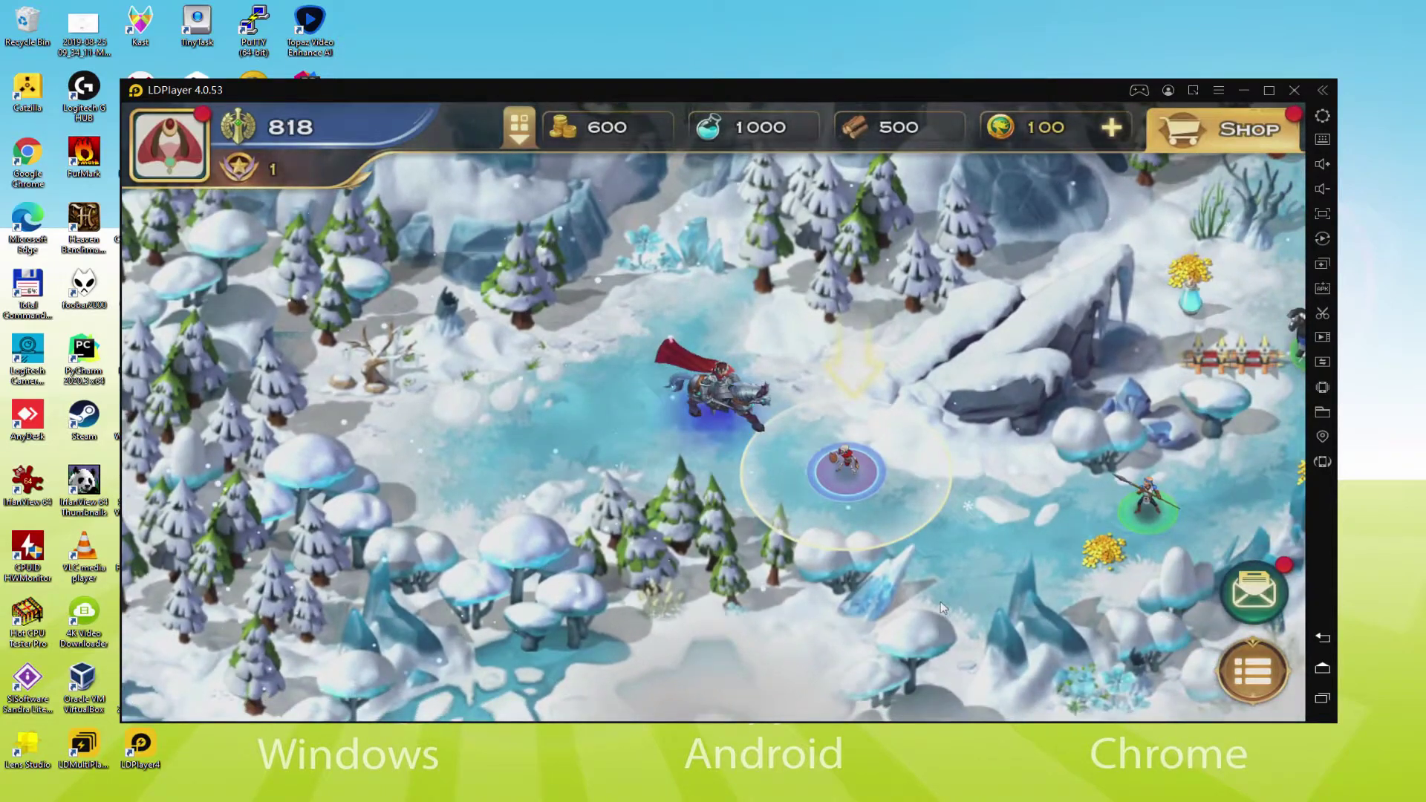
click(835, 577)
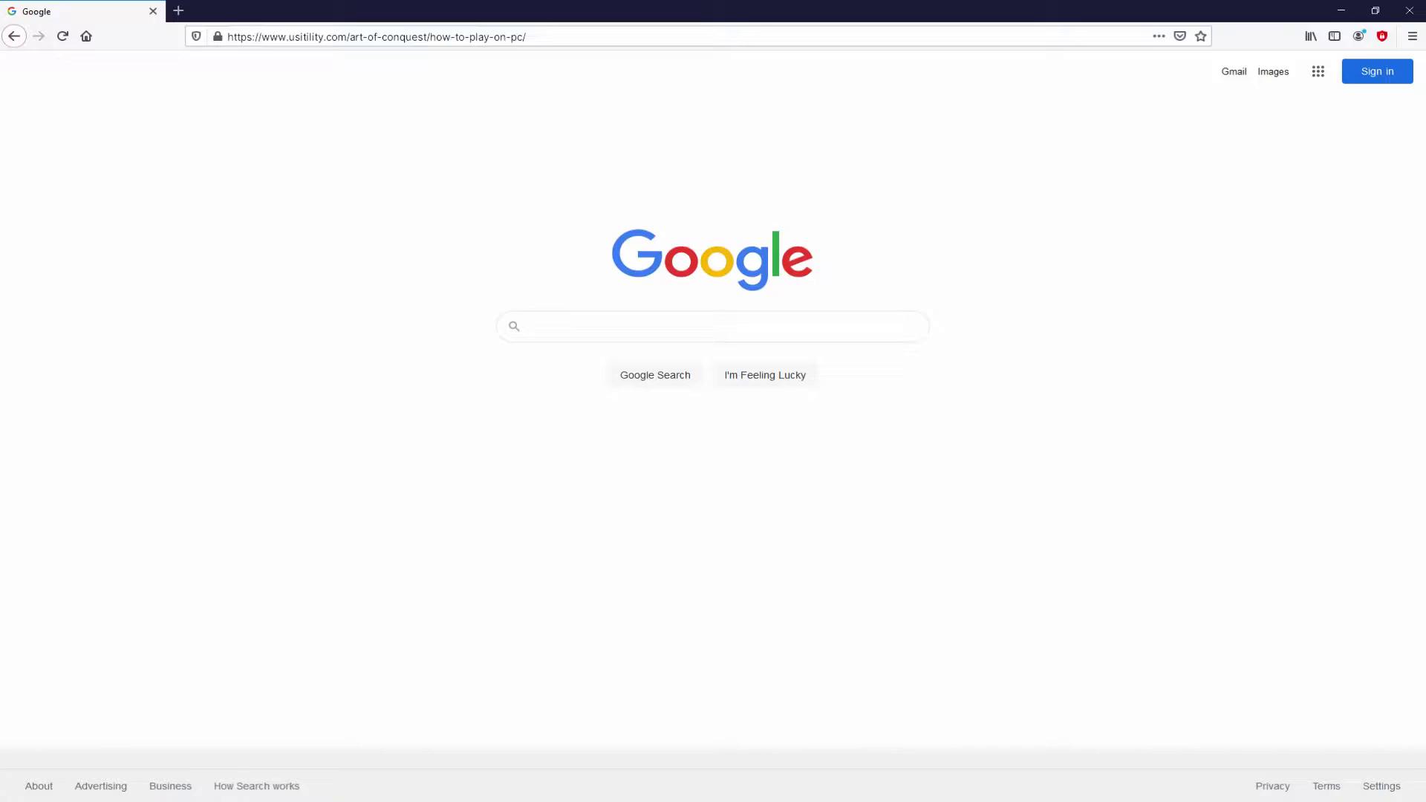
Step: Load usitility.com/art-of-conquest/how-to-play-on-pc/ in the browser and follow its Download Game on PC link
key(Return)
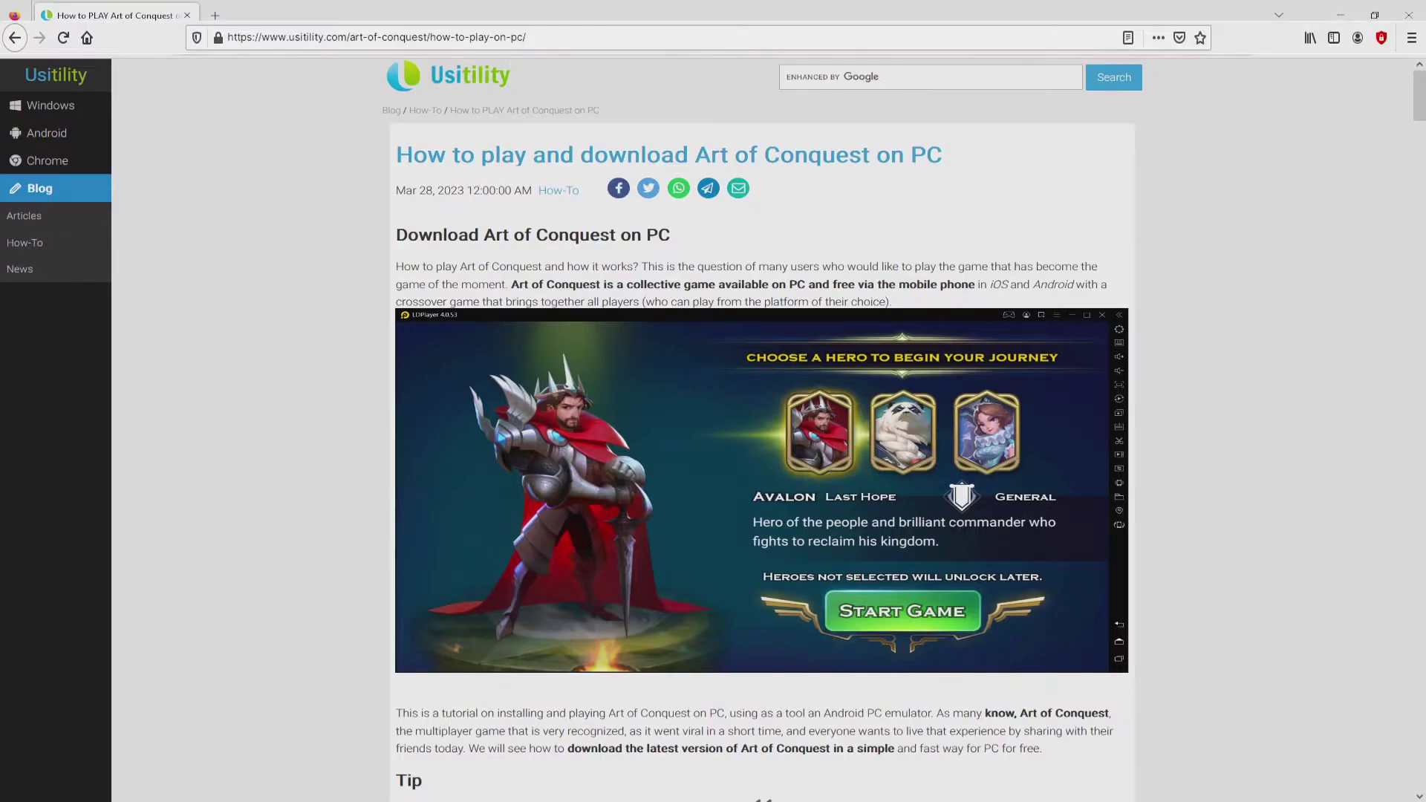
scroll(761, 430, down, 4)
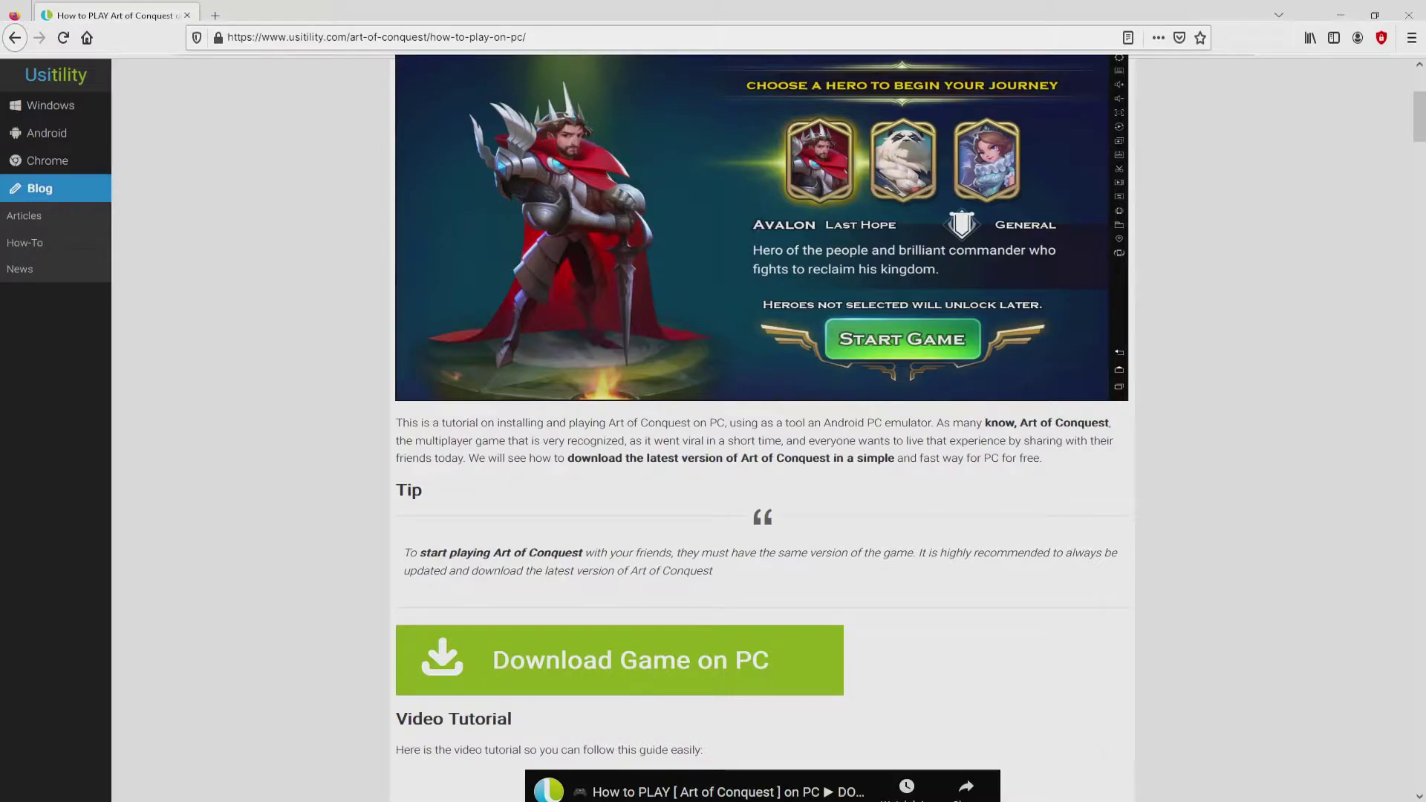
click(617, 658)
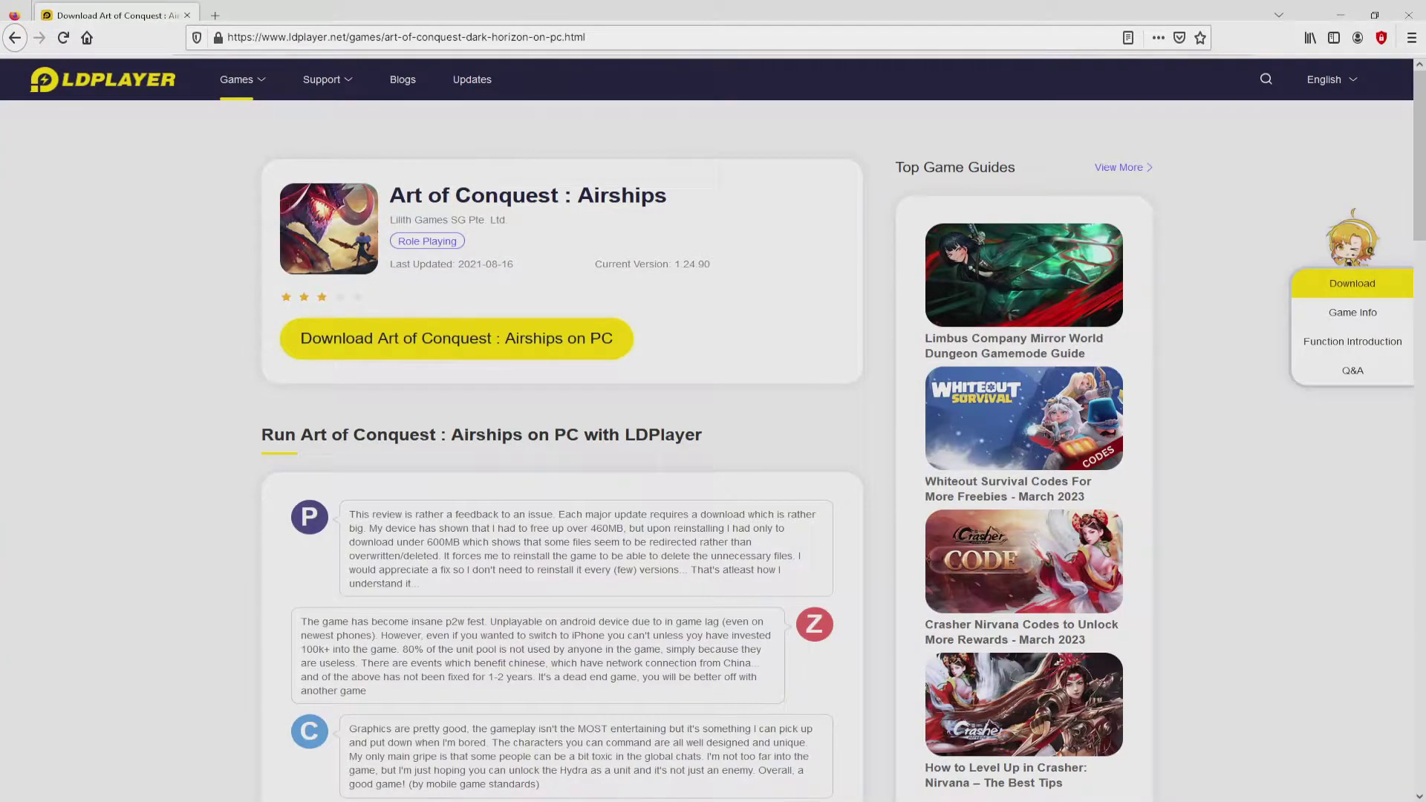
Step: Review the LDPlayer page for Art of Conquest : Airships and download the PC installer from it
scroll(562, 446, down, 15)
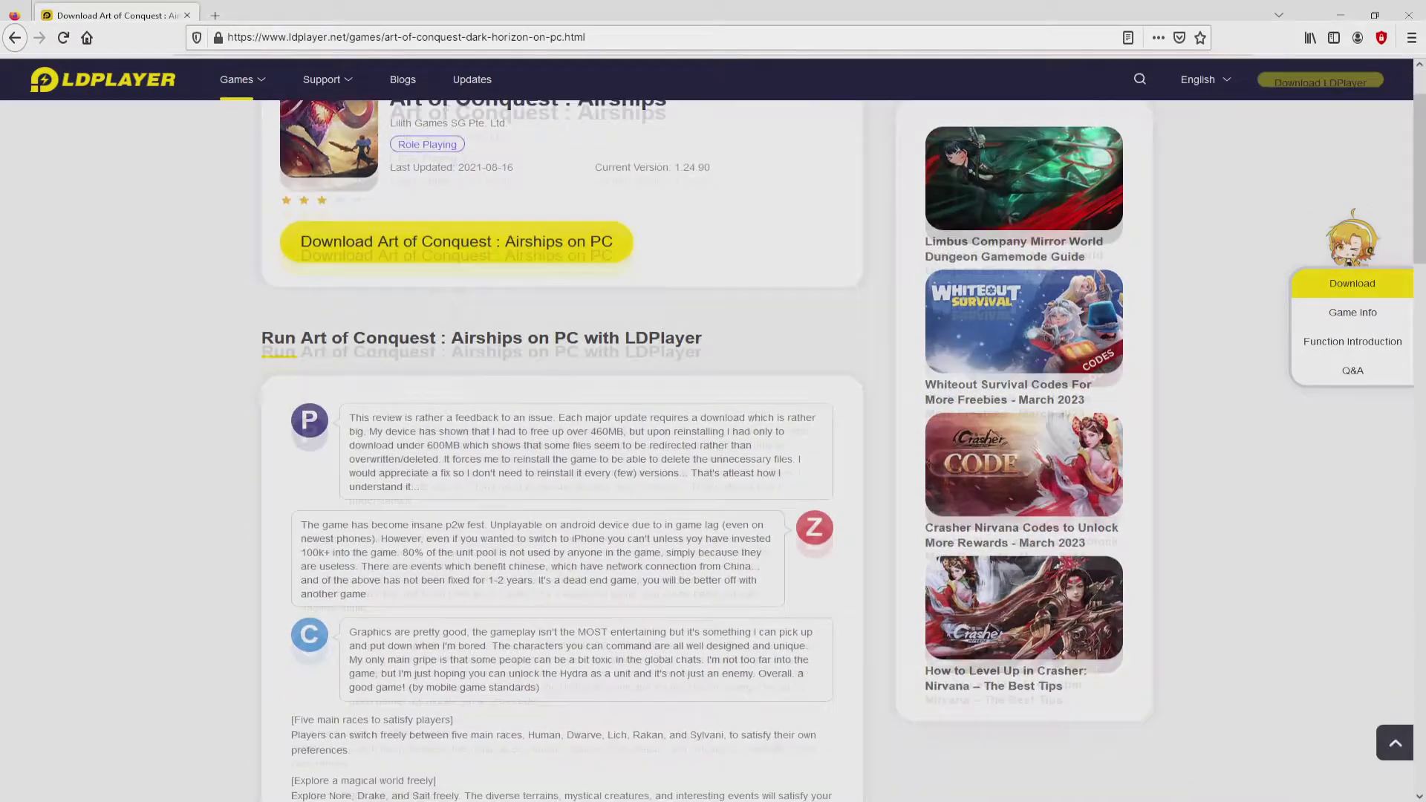
scroll(561, 446, down, 4)
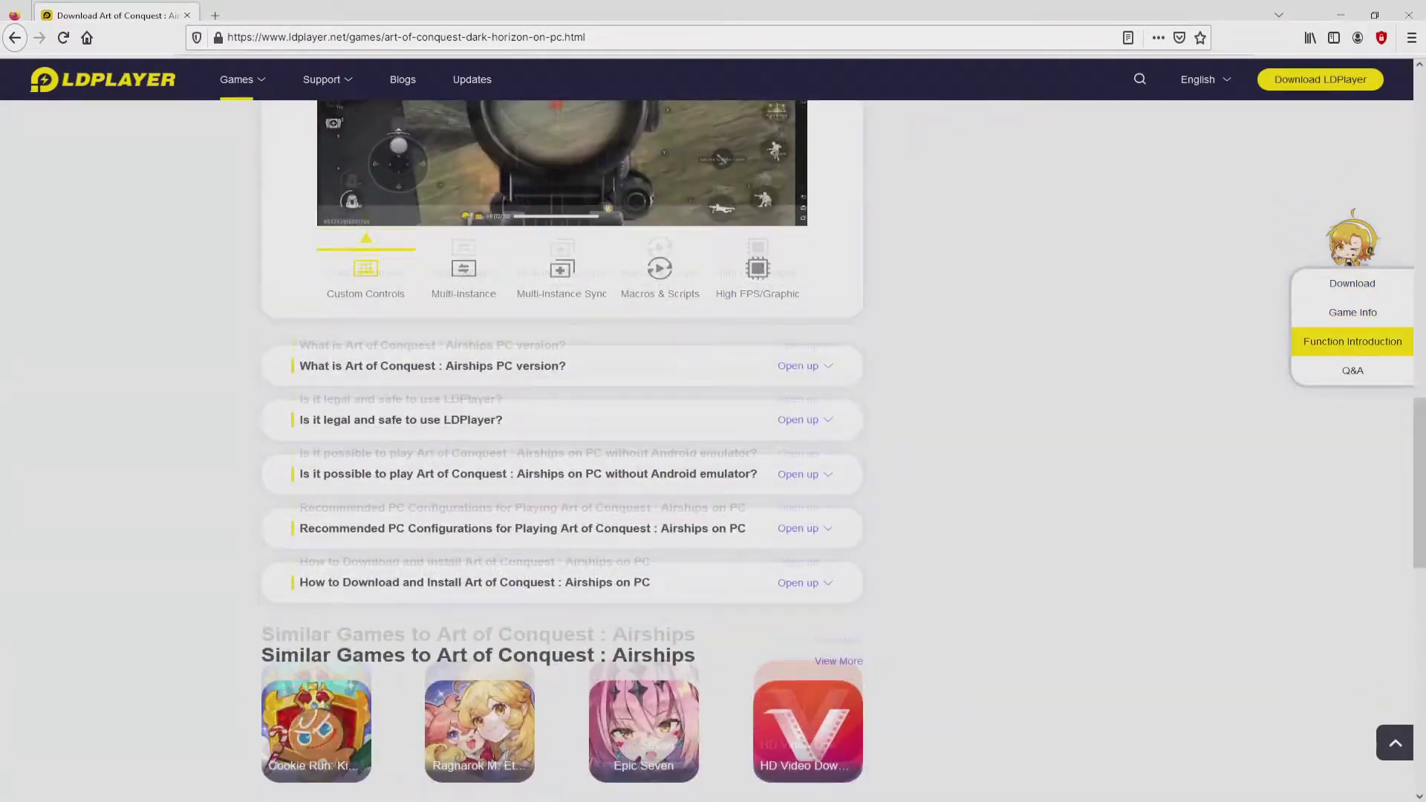
scroll(562, 446, up, 7)
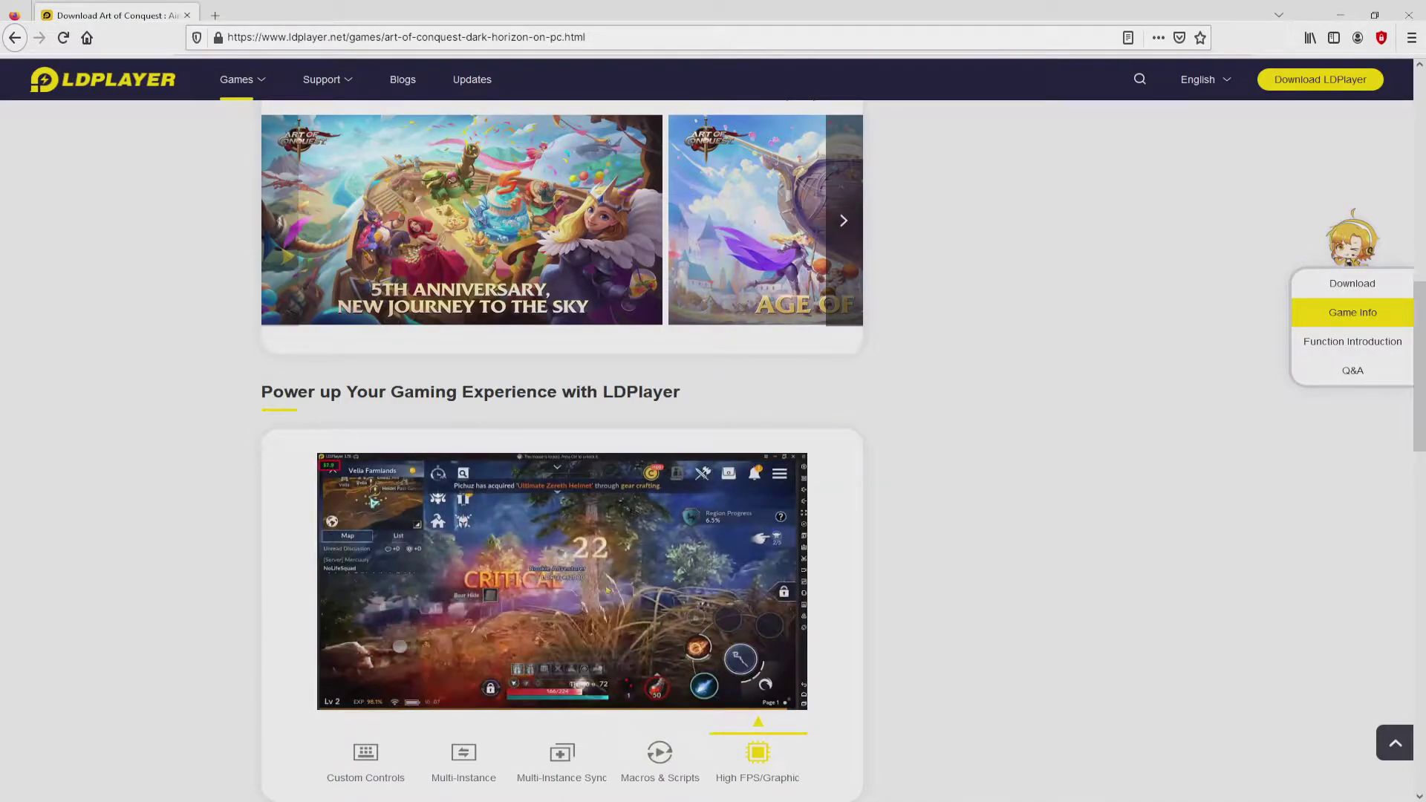
scroll(562, 446, up, 7)
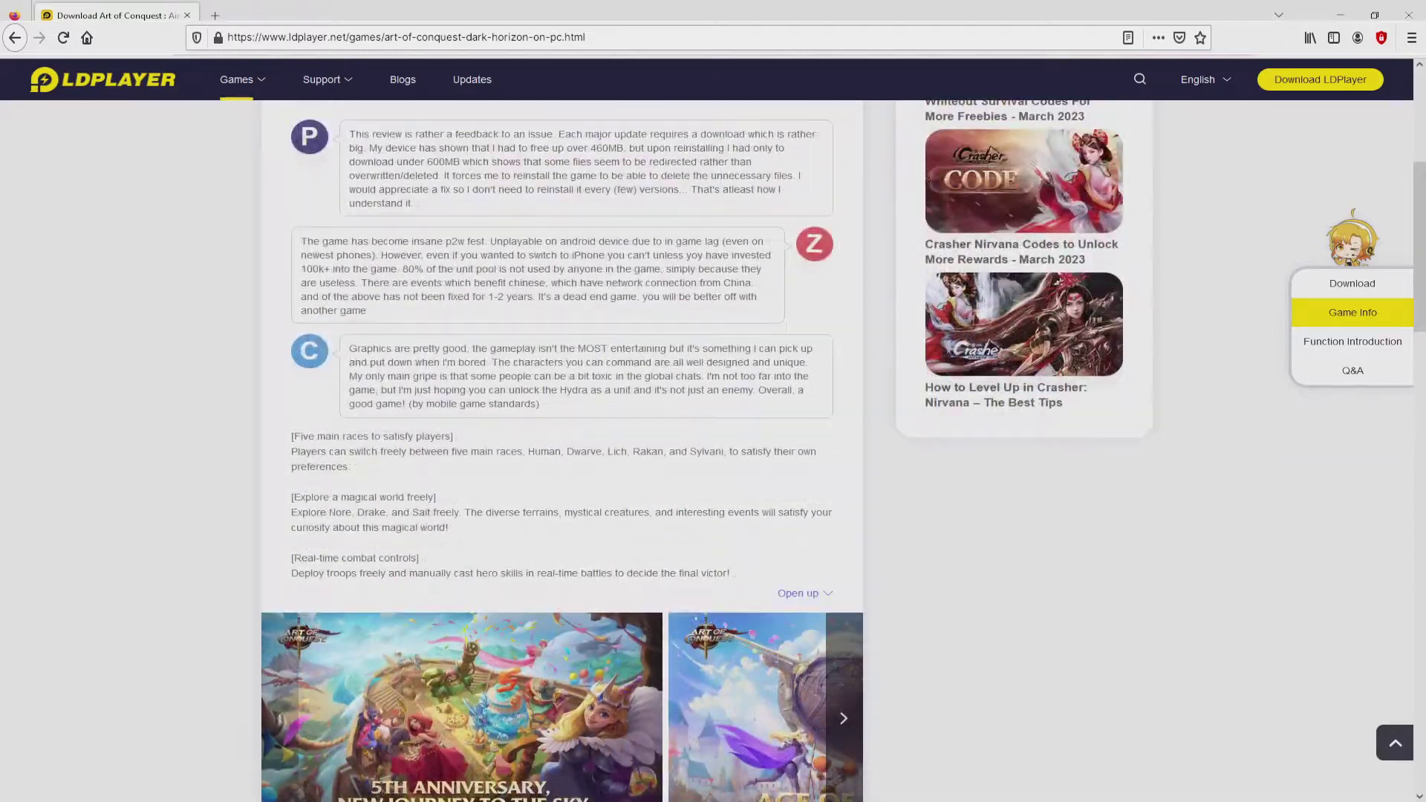
scroll(561, 445, up, 5)
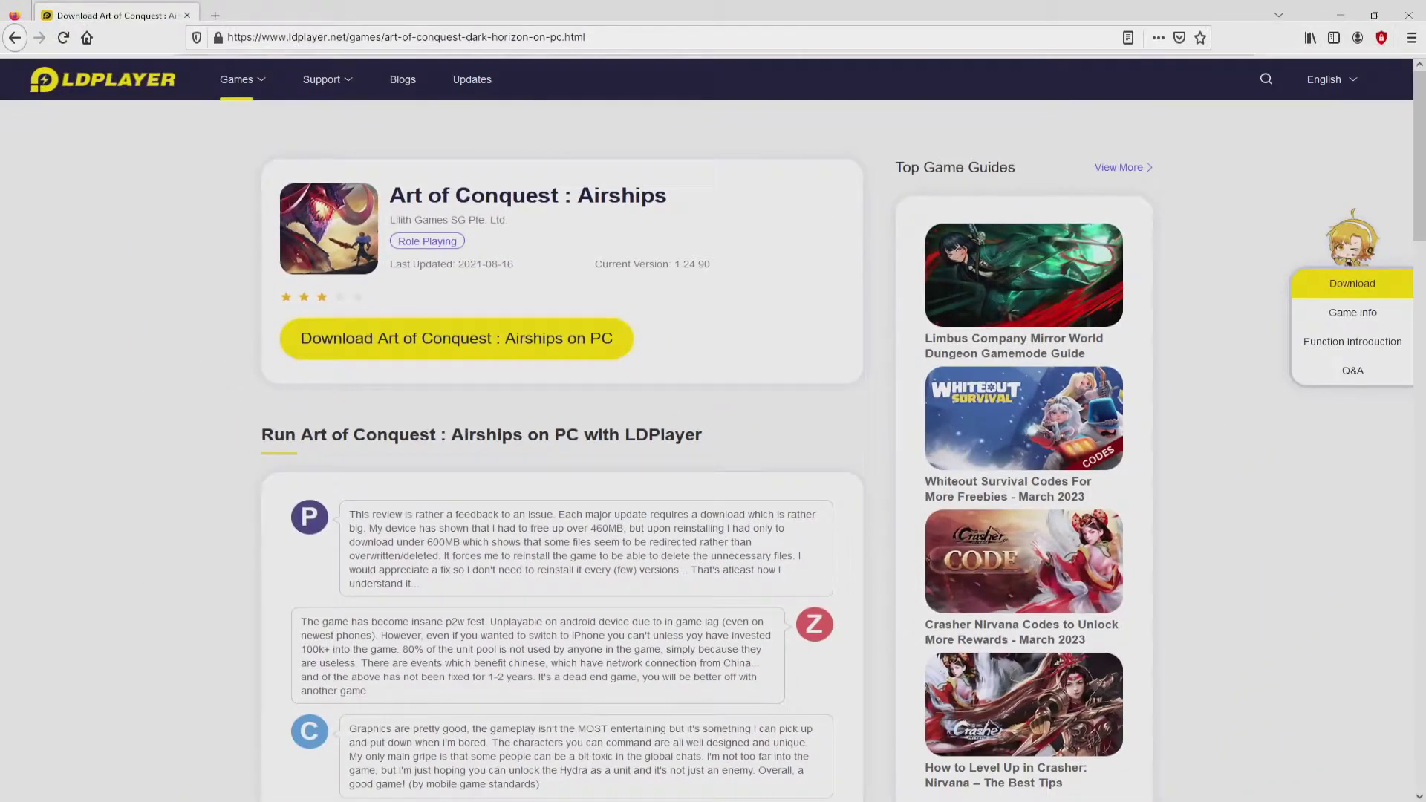
click(415, 327)
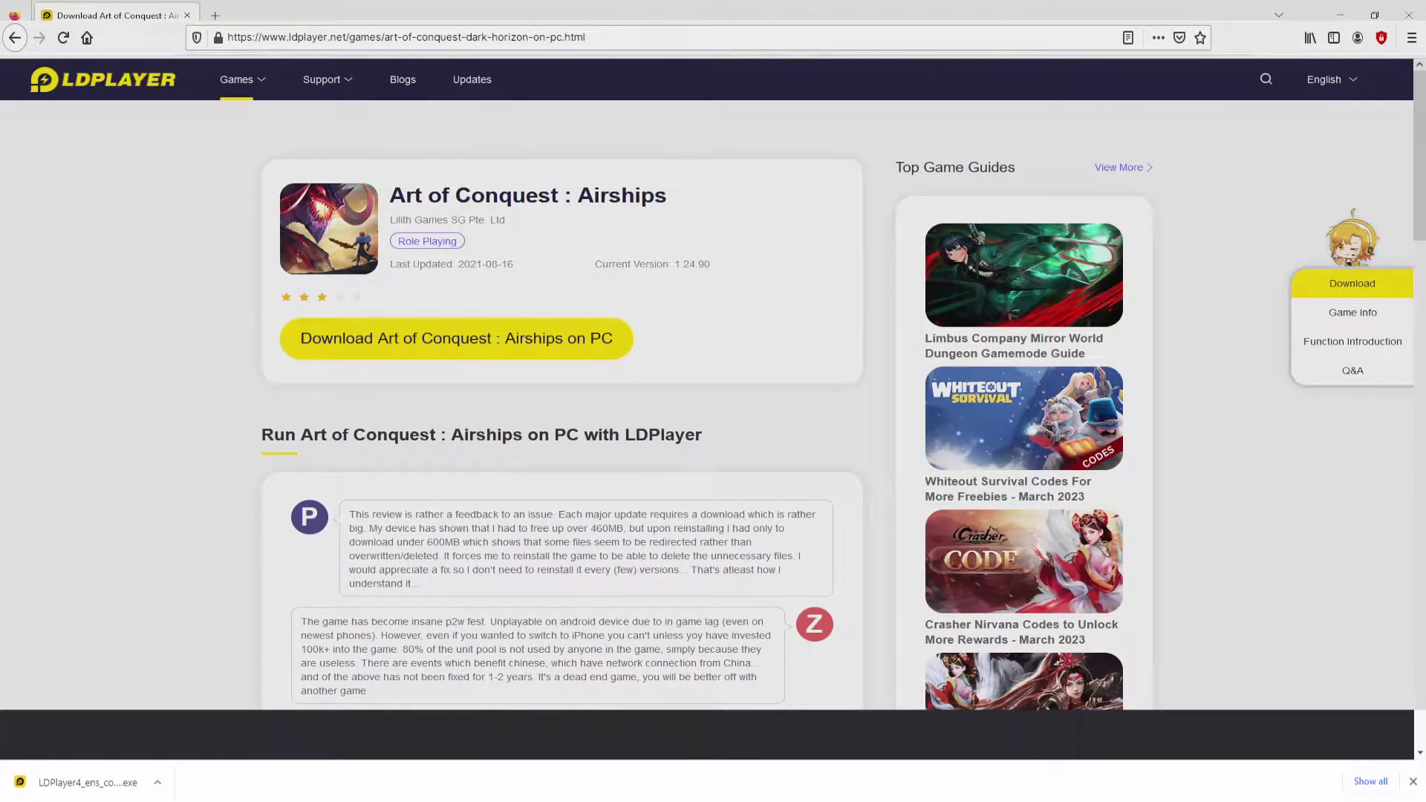
Step: Run the downloaded LDPlayer installer and check its setup path, keeping the default folder
click(88, 782)
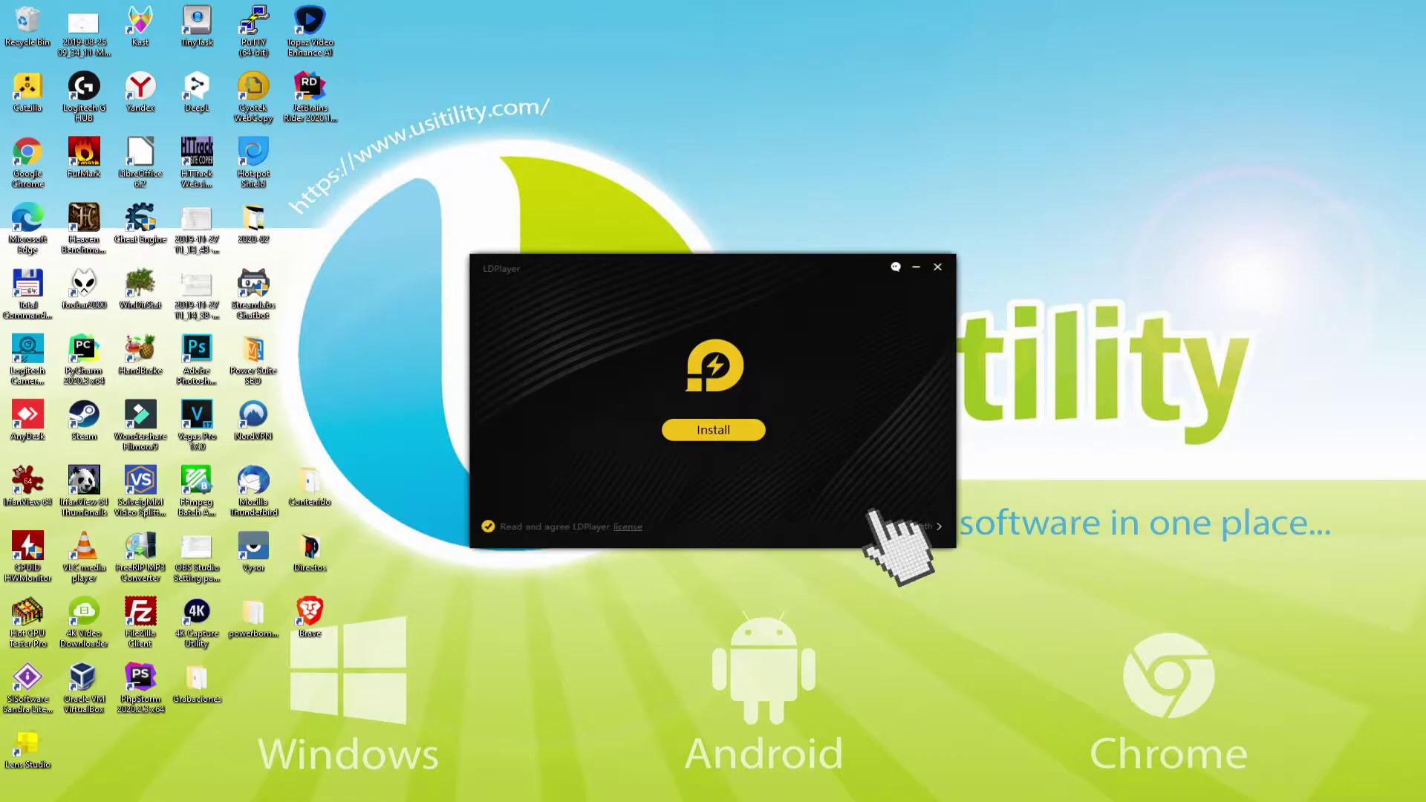
click(910, 526)
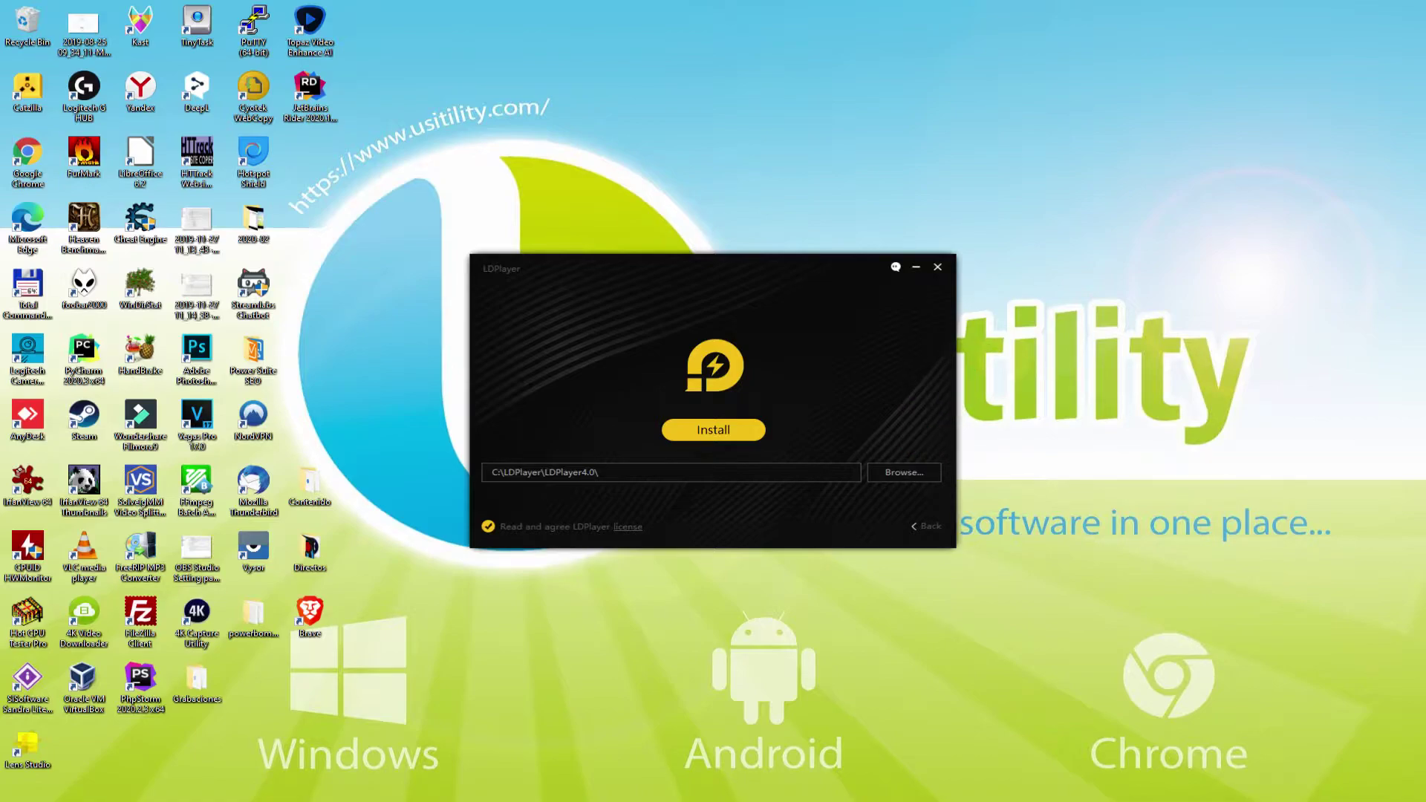
click(918, 524)
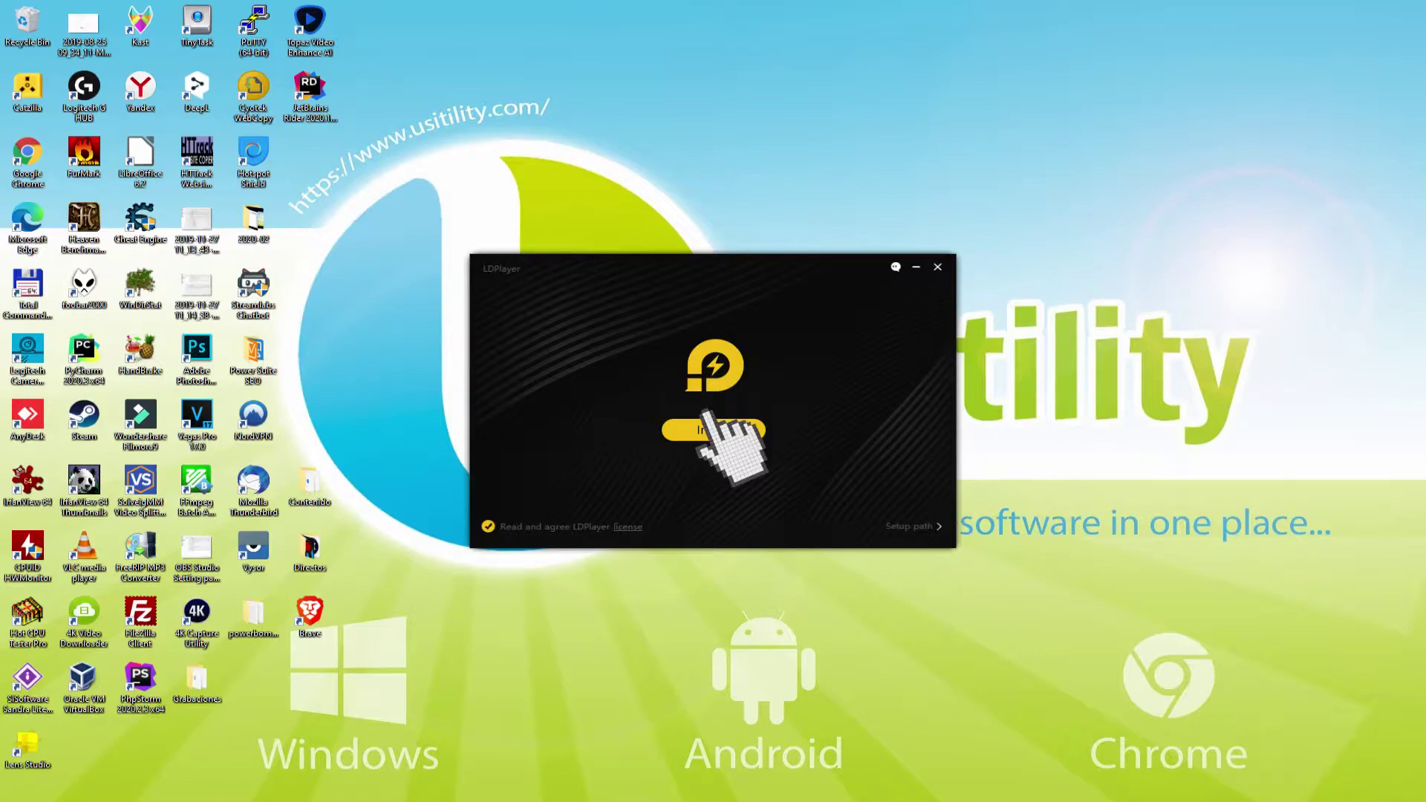
Step: Start the LDPlayer installation and decline the Avast Free Antivirus and McAfee WebAdvisor offers
click(707, 428)
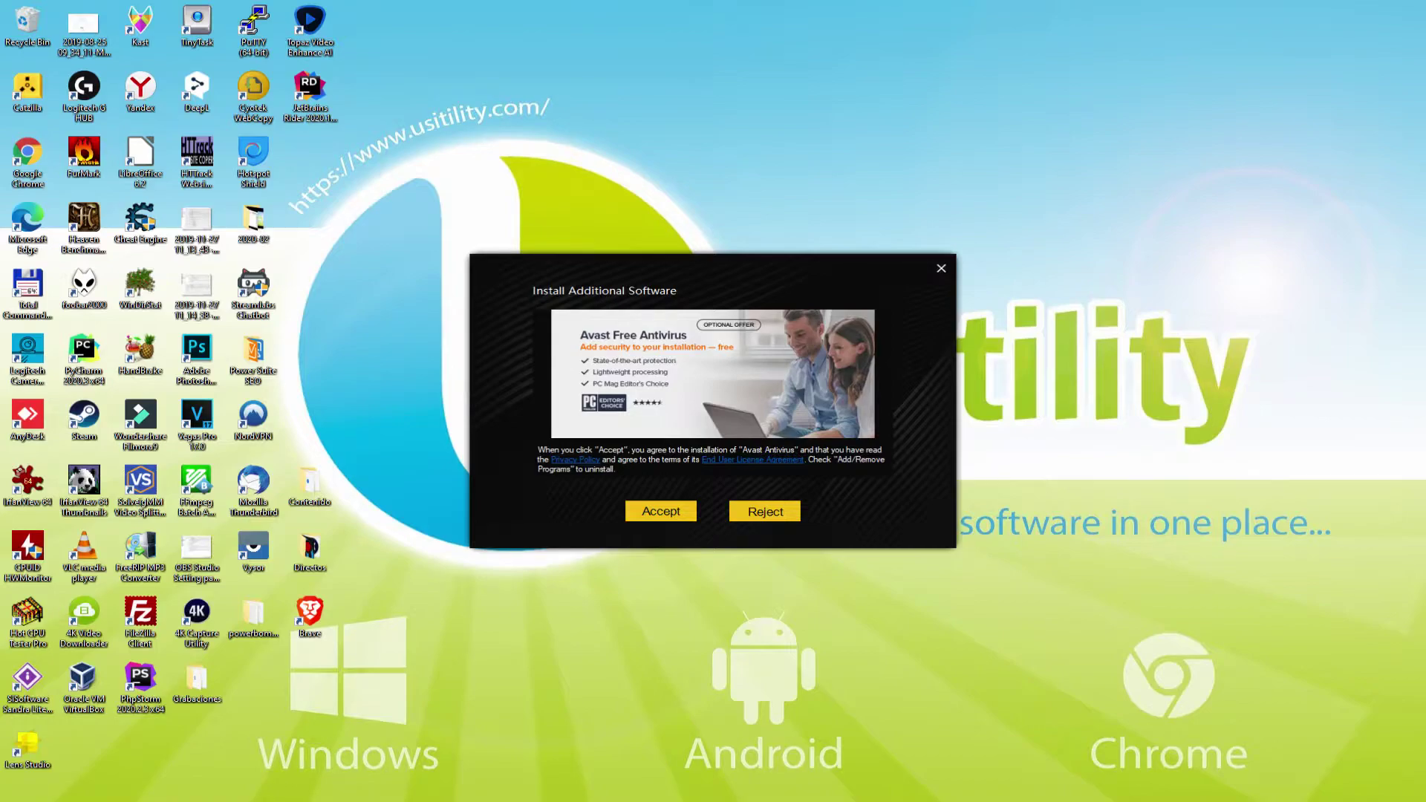
click(765, 511)
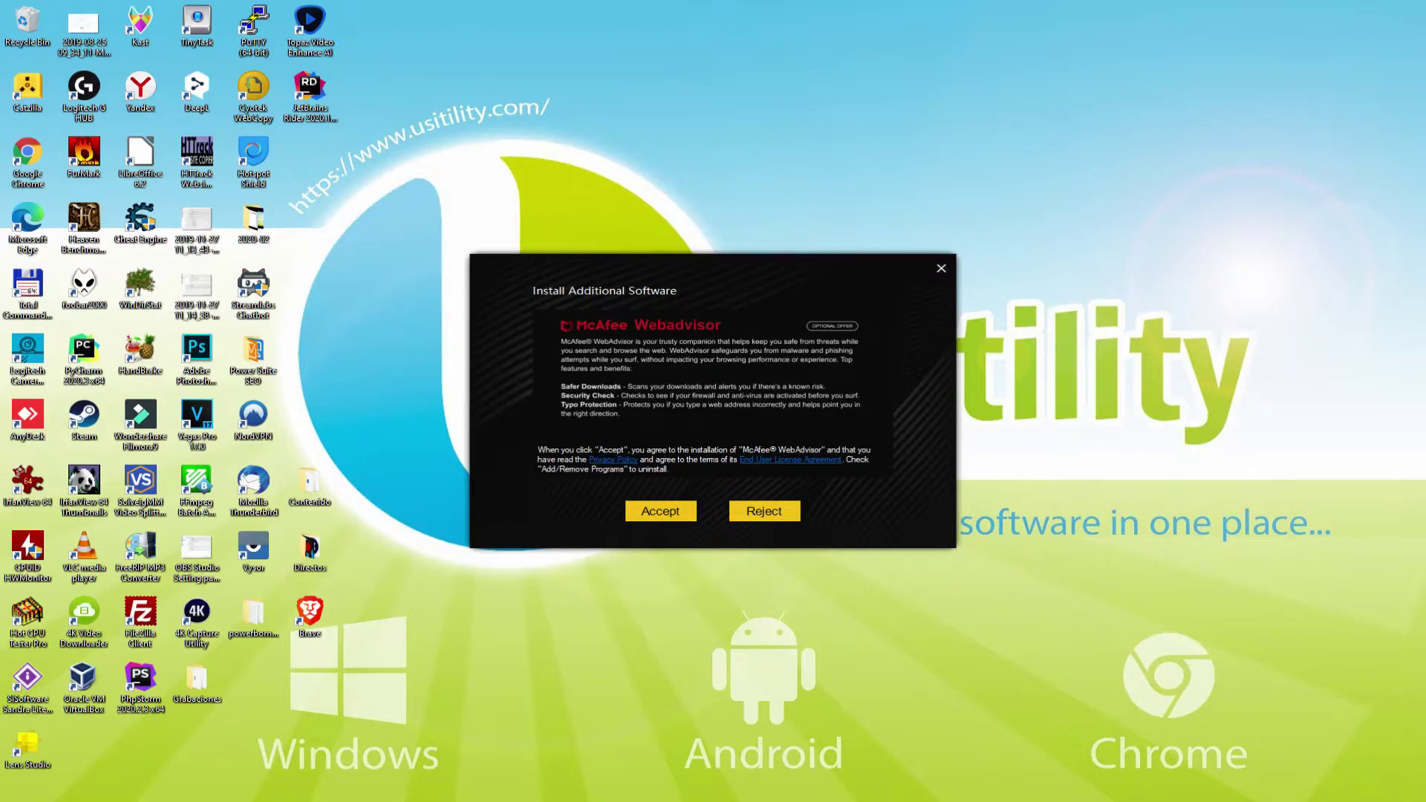
click(765, 511)
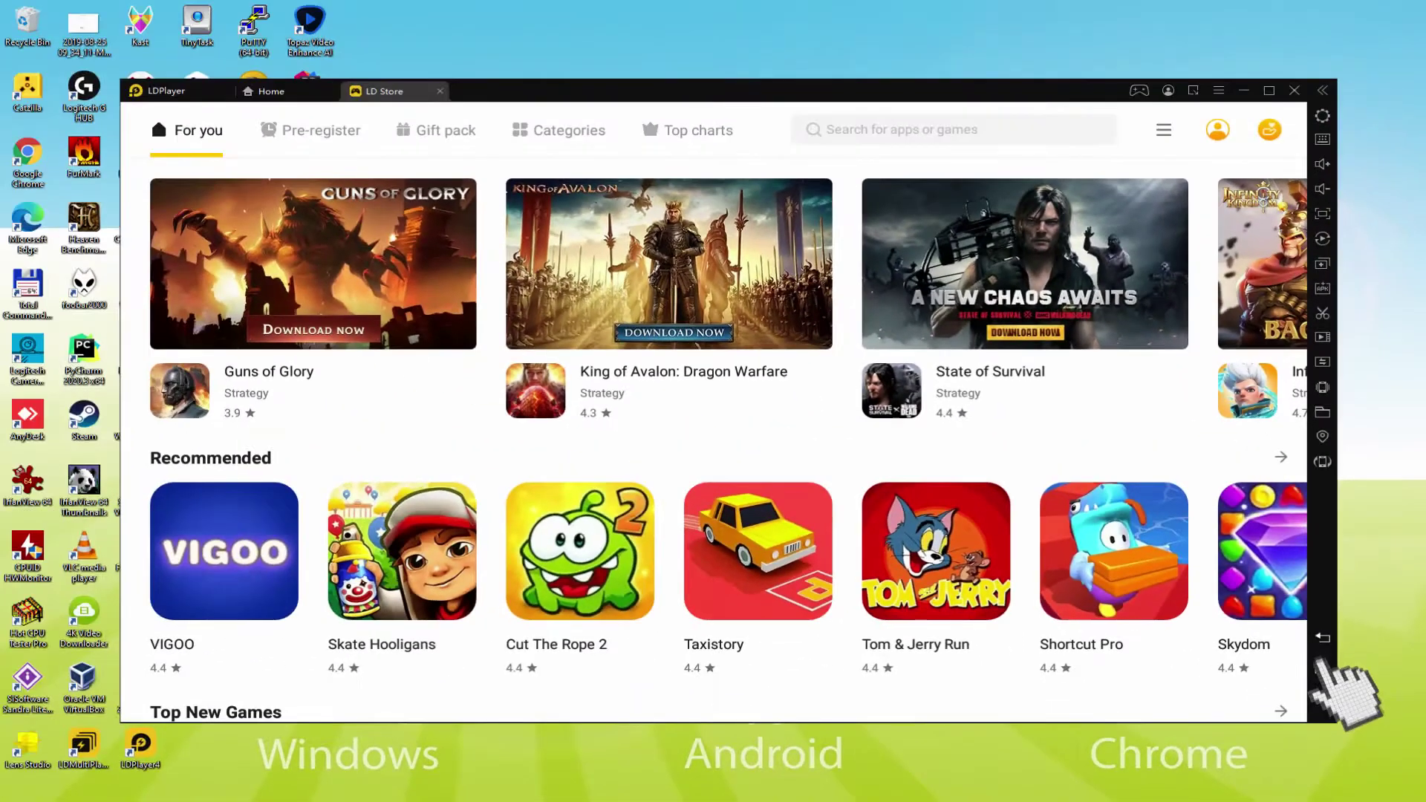
Step: Return to the emulator's home screen and open the Play Store from the System Apps folder
click(1322, 668)
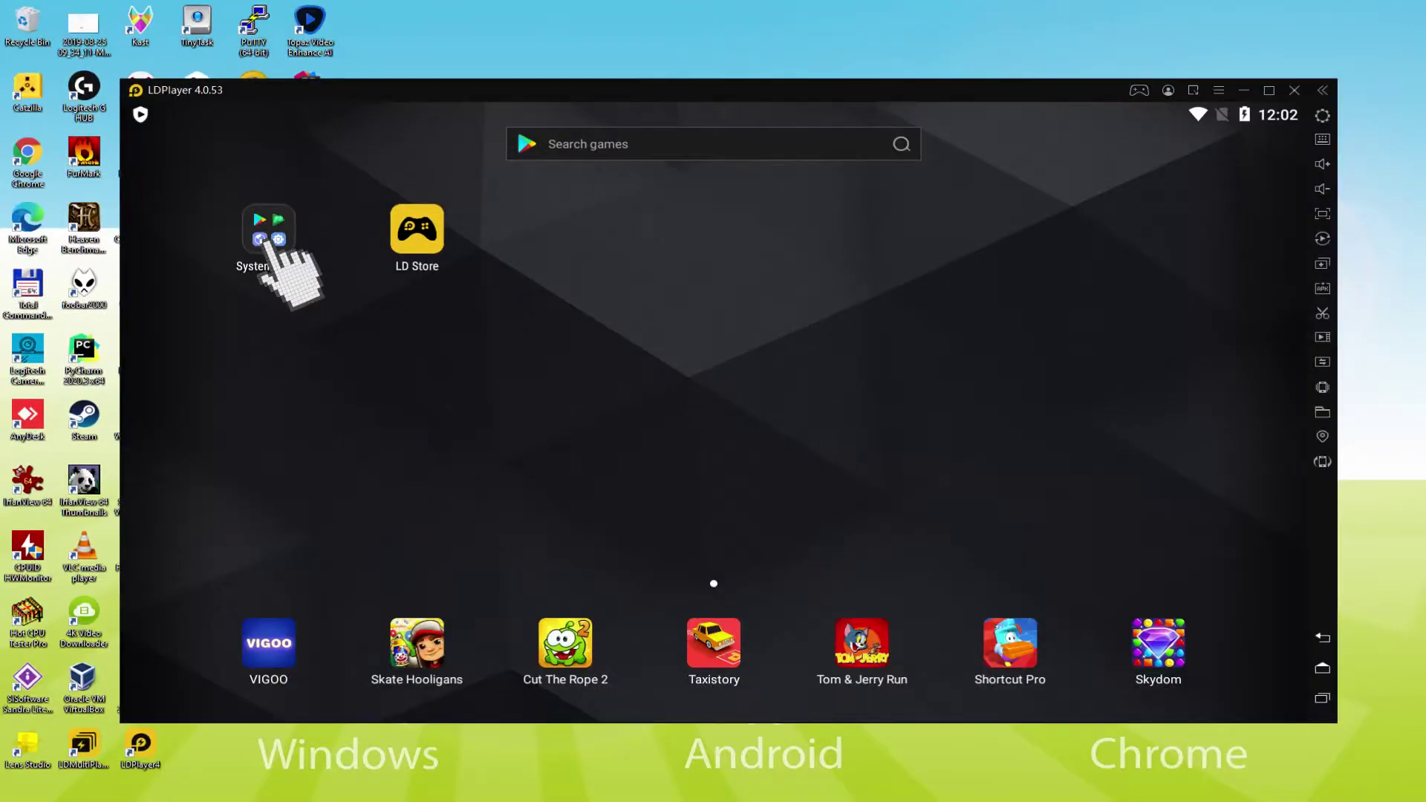
click(469, 229)
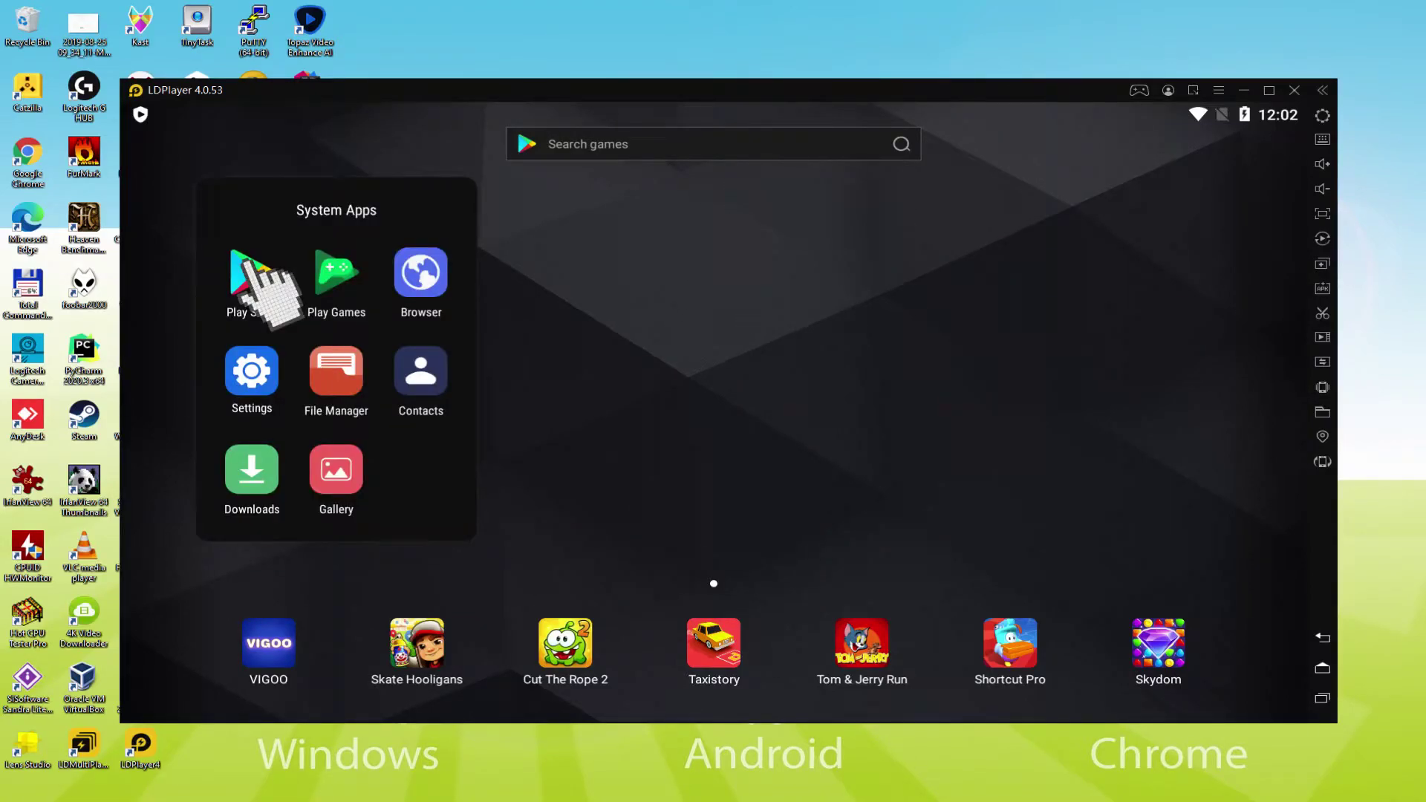
click(256, 271)
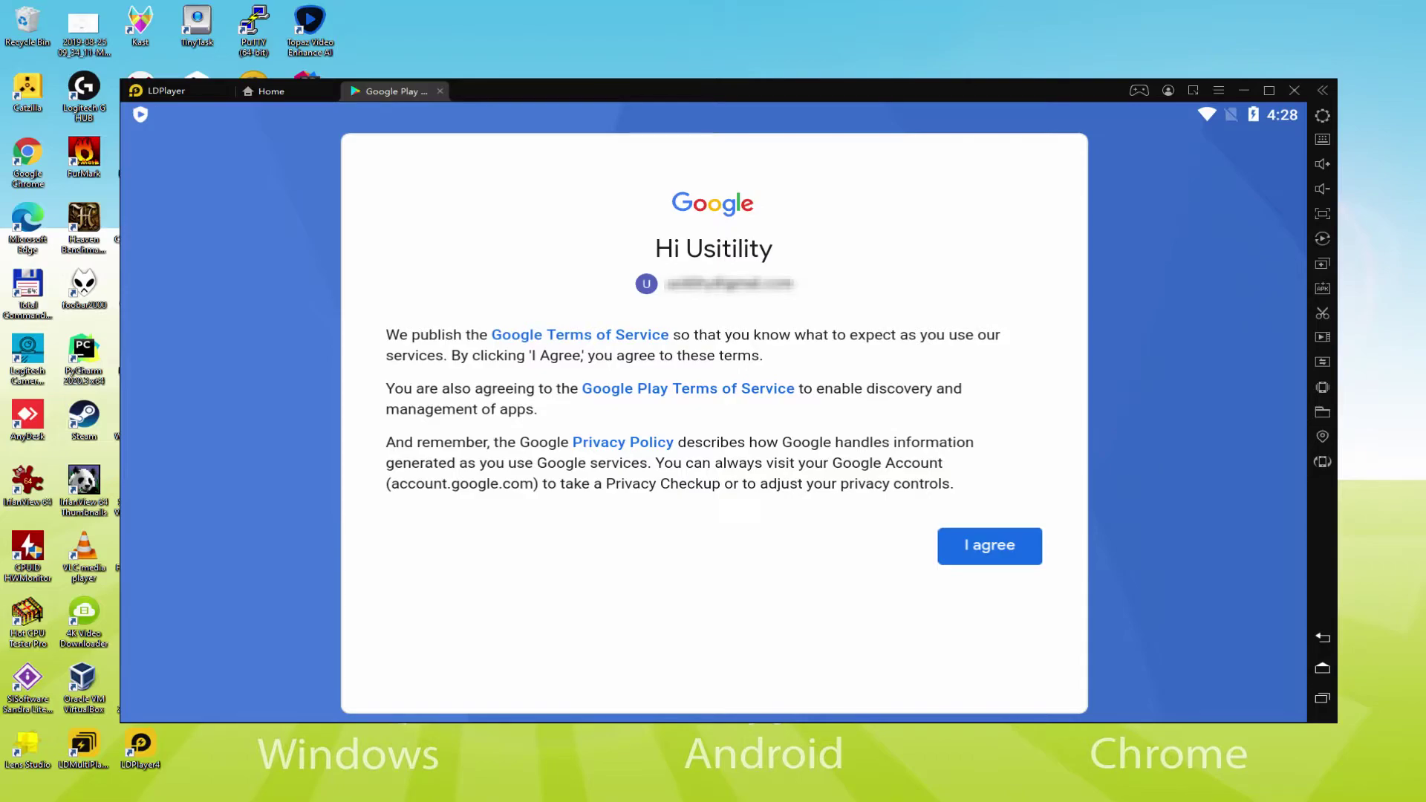
Step: Agree to the Google terms and accept the Google Services settings with Back up to Google Drive turned off
click(987, 551)
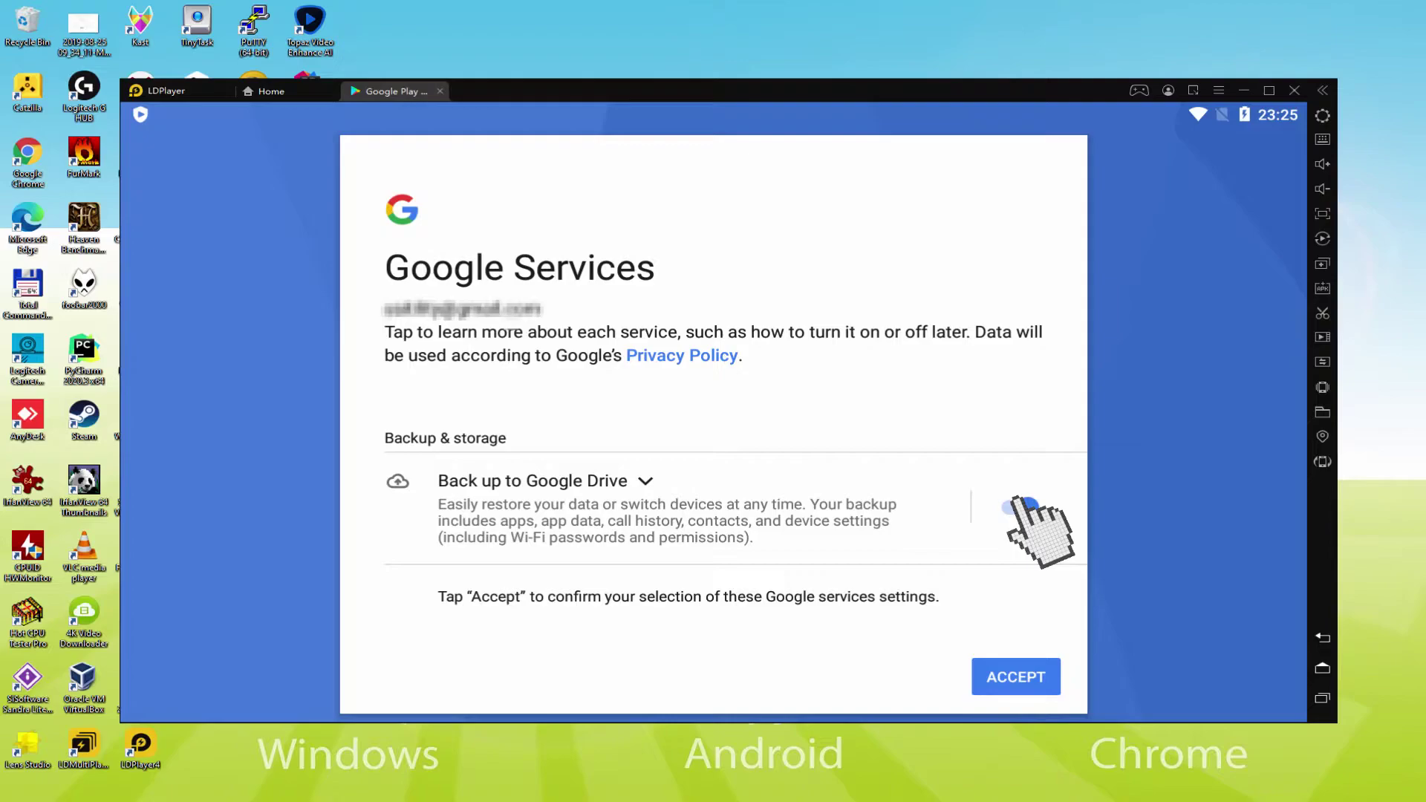
click(1021, 507)
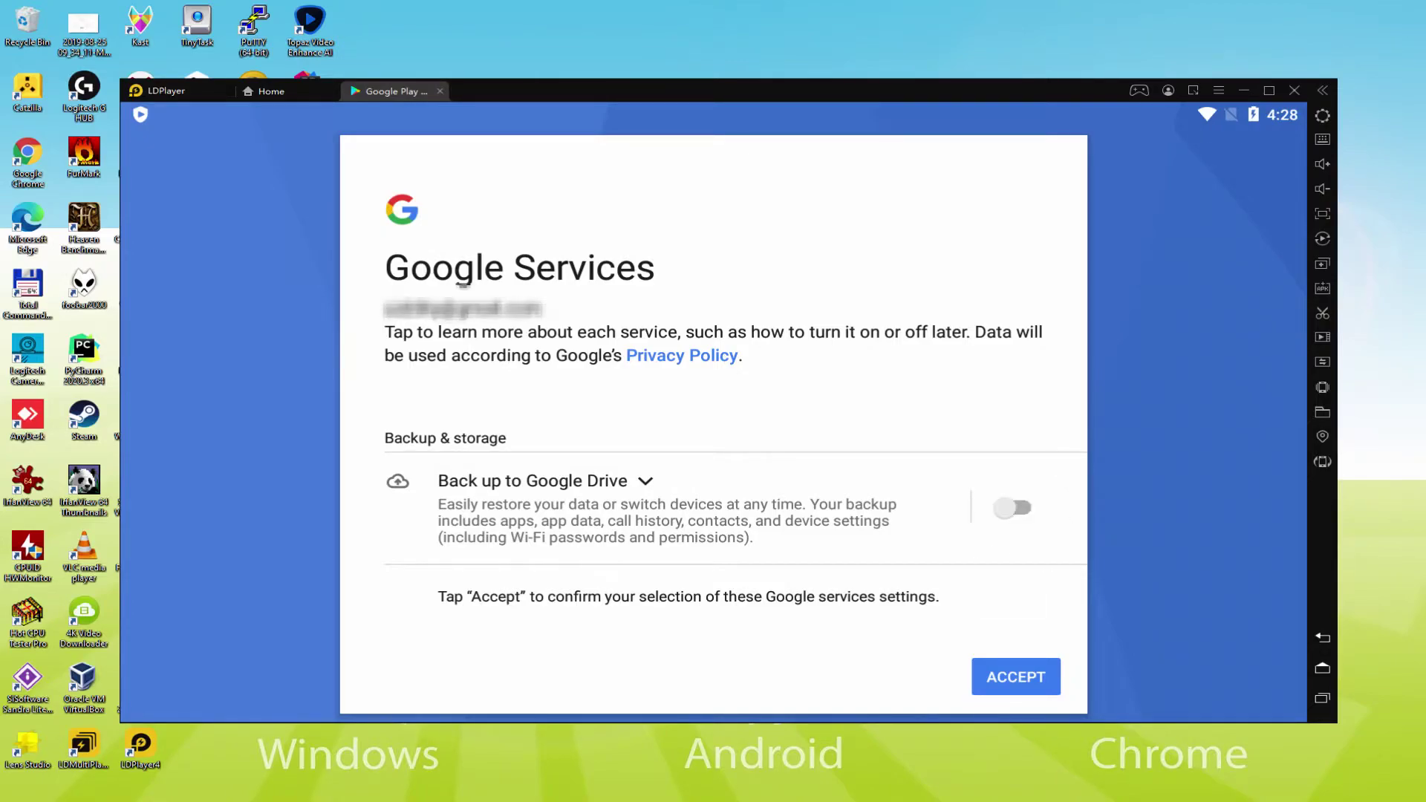
click(1016, 676)
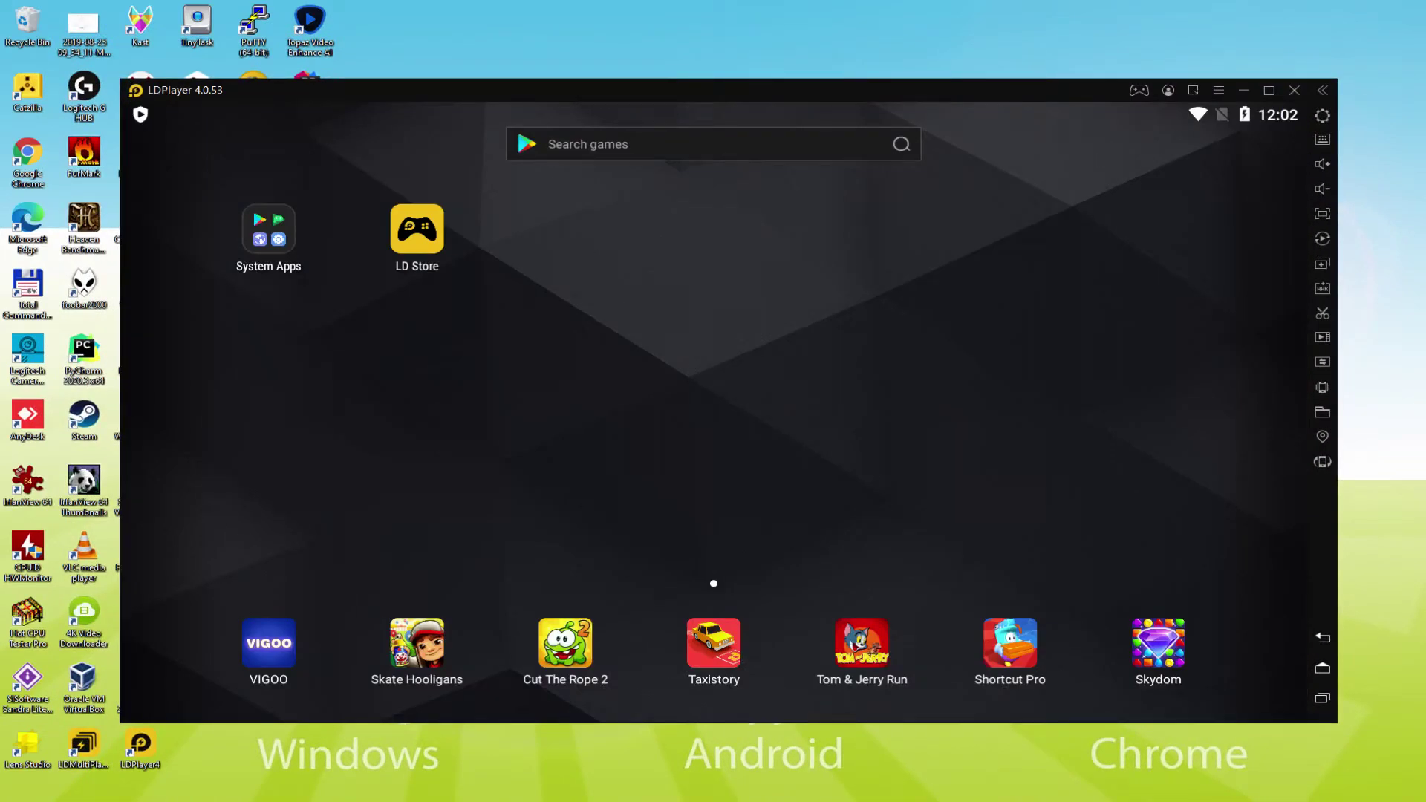
Step: Find Art of Conquest in the Play Store and install Art of Conquest : Airships
click(275, 242)
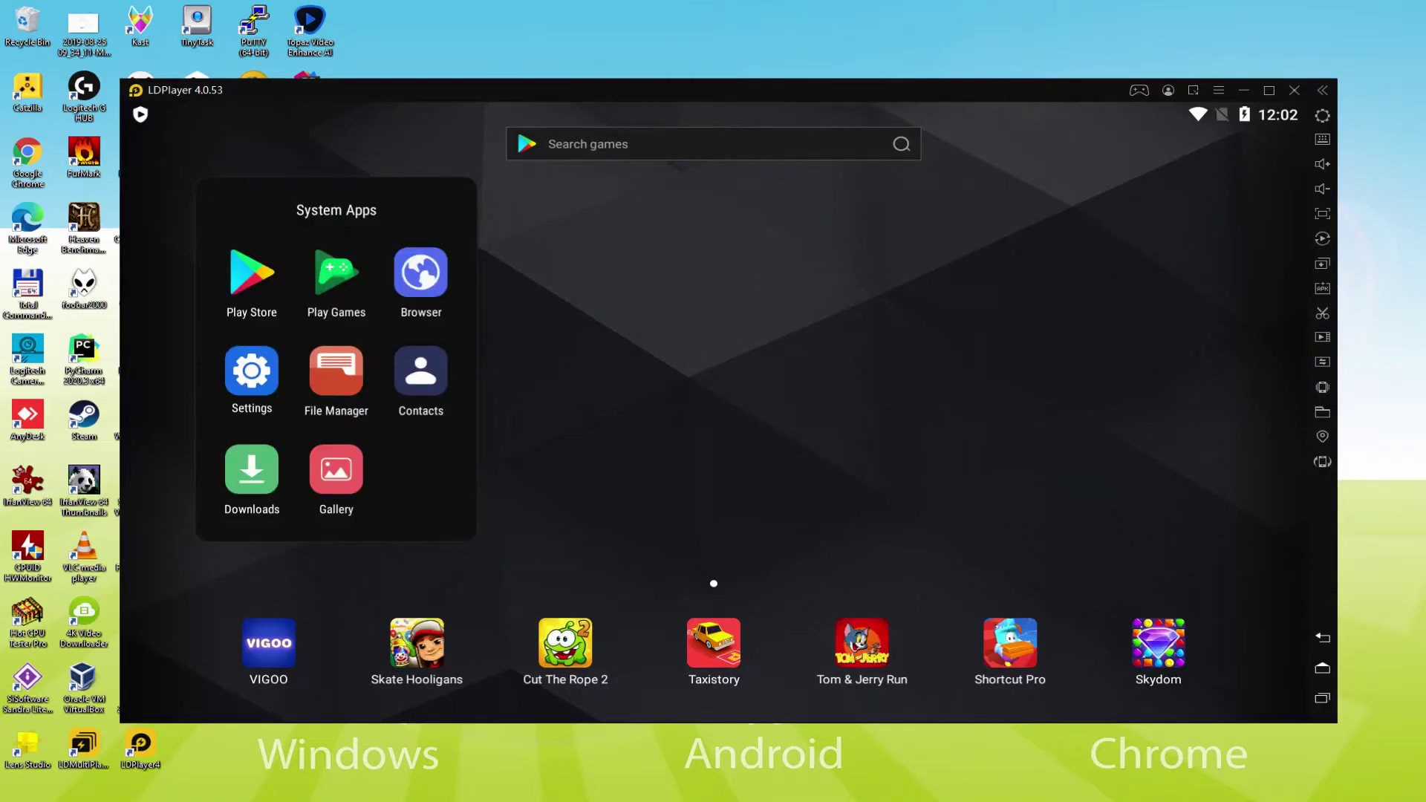
click(251, 271)
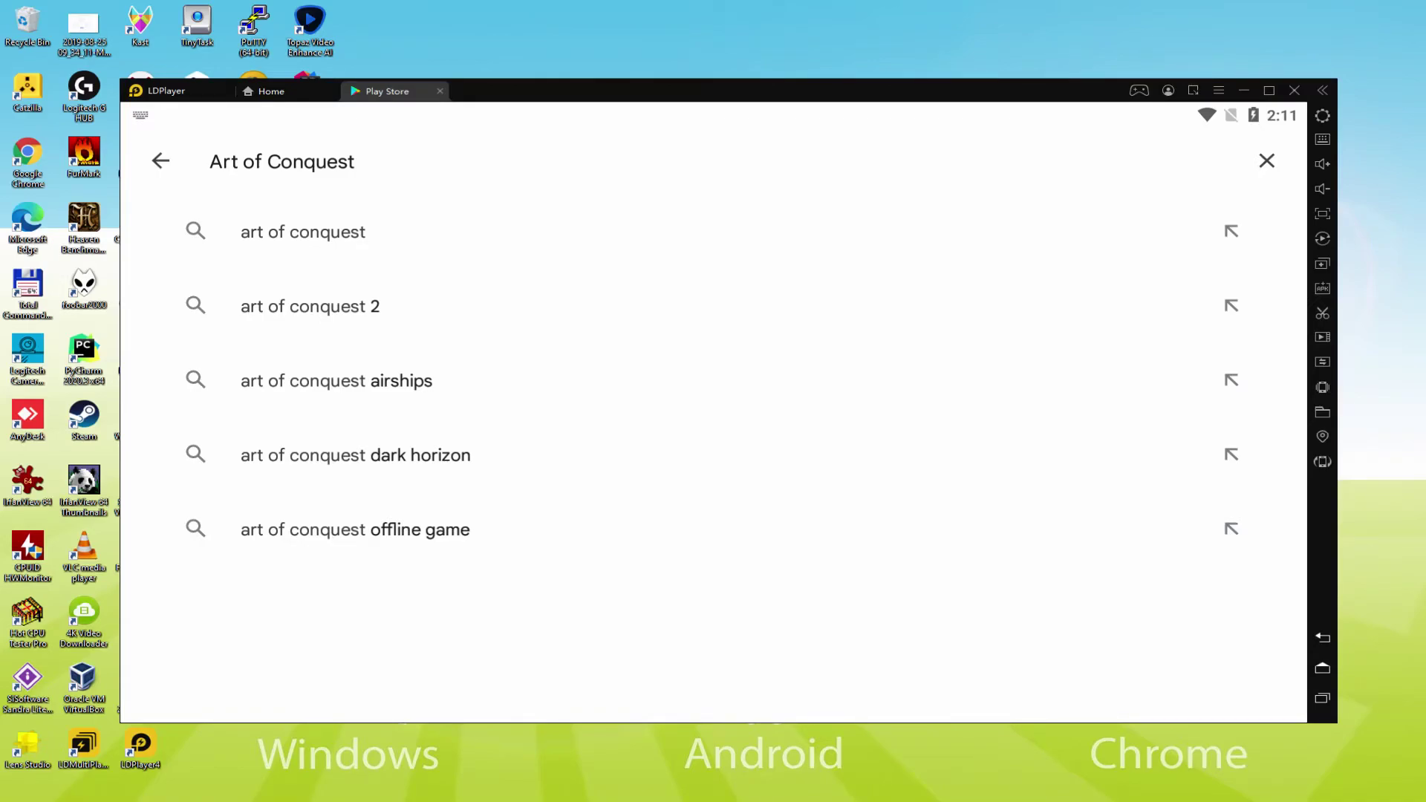
click(300, 226)
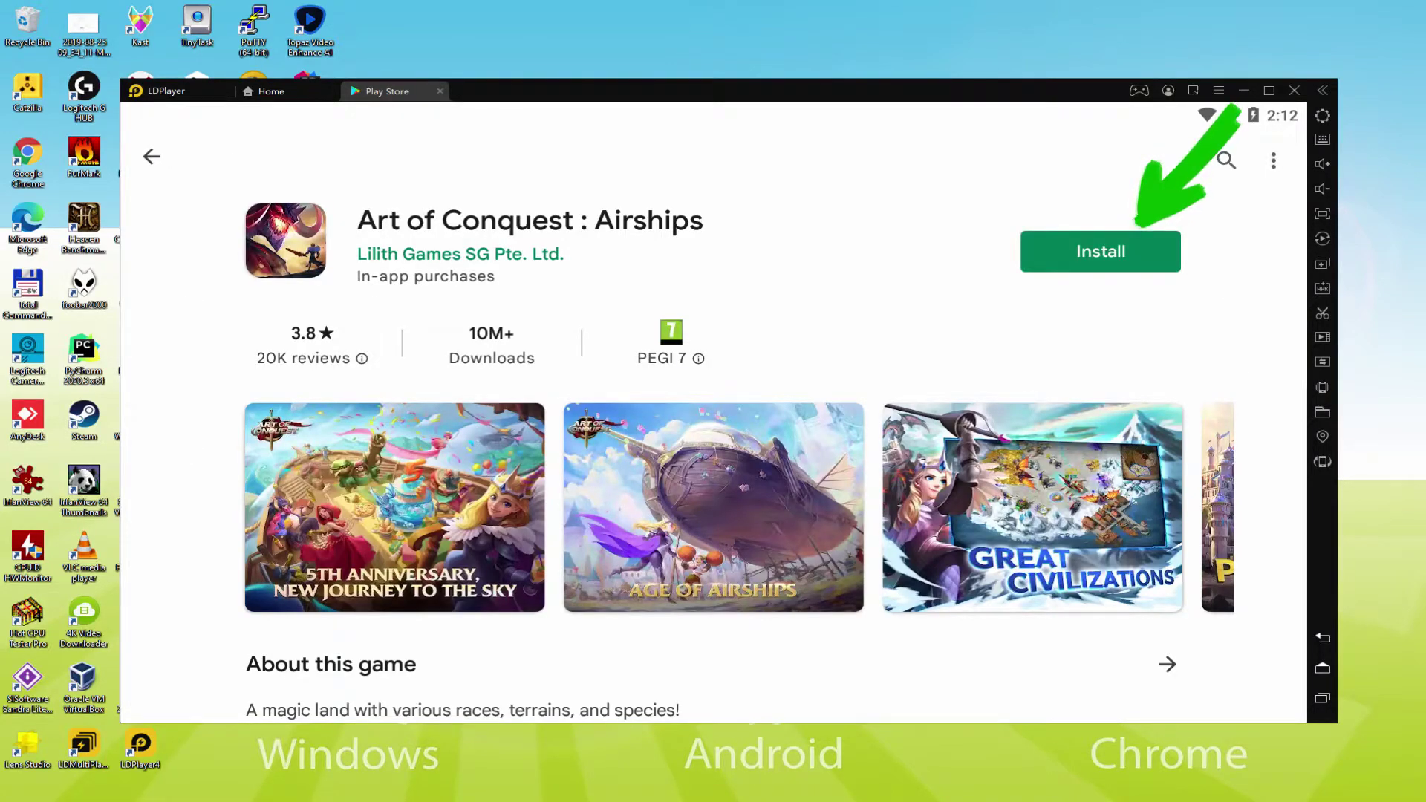
click(1137, 252)
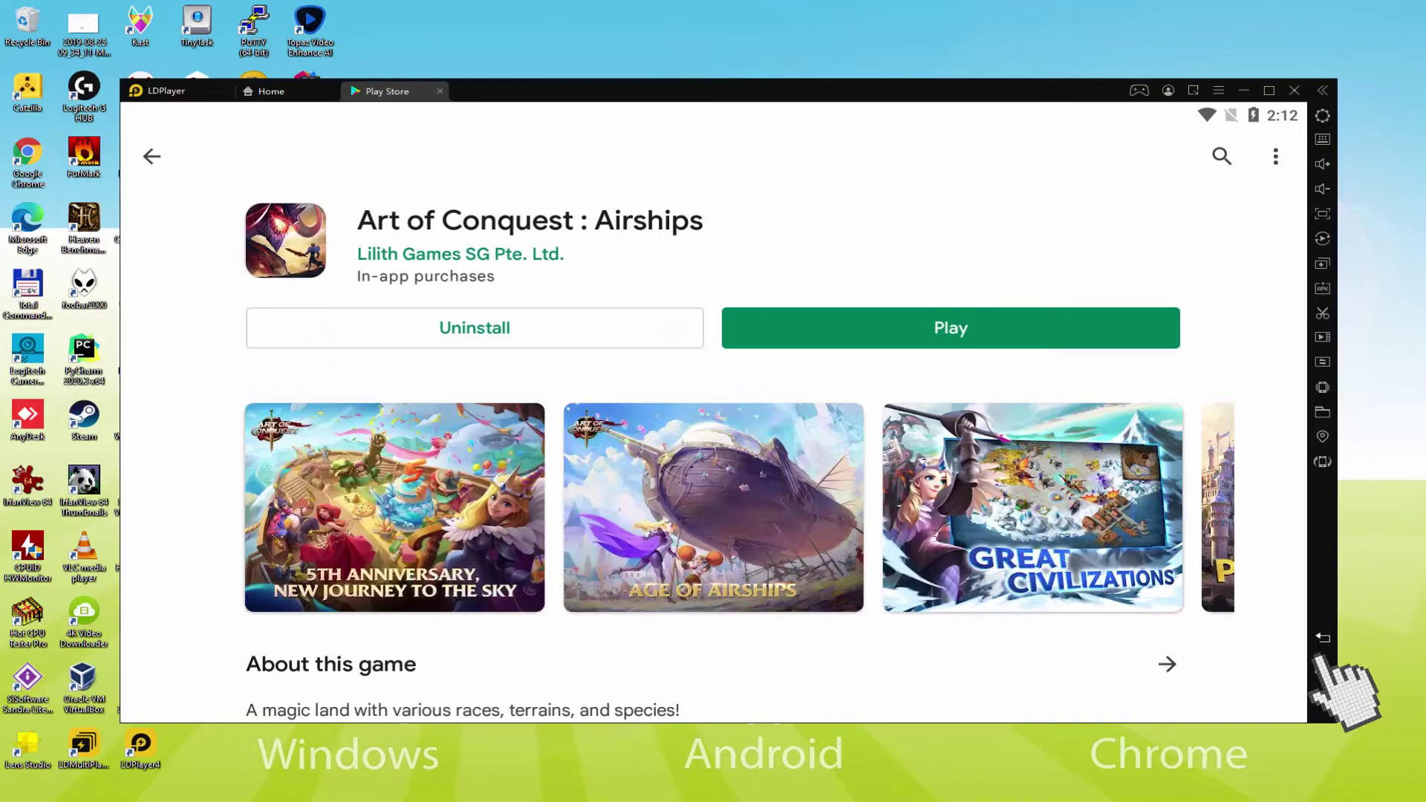
Step: Return to the emulator's home screen and launch Art of Conquest
click(1227, 505)
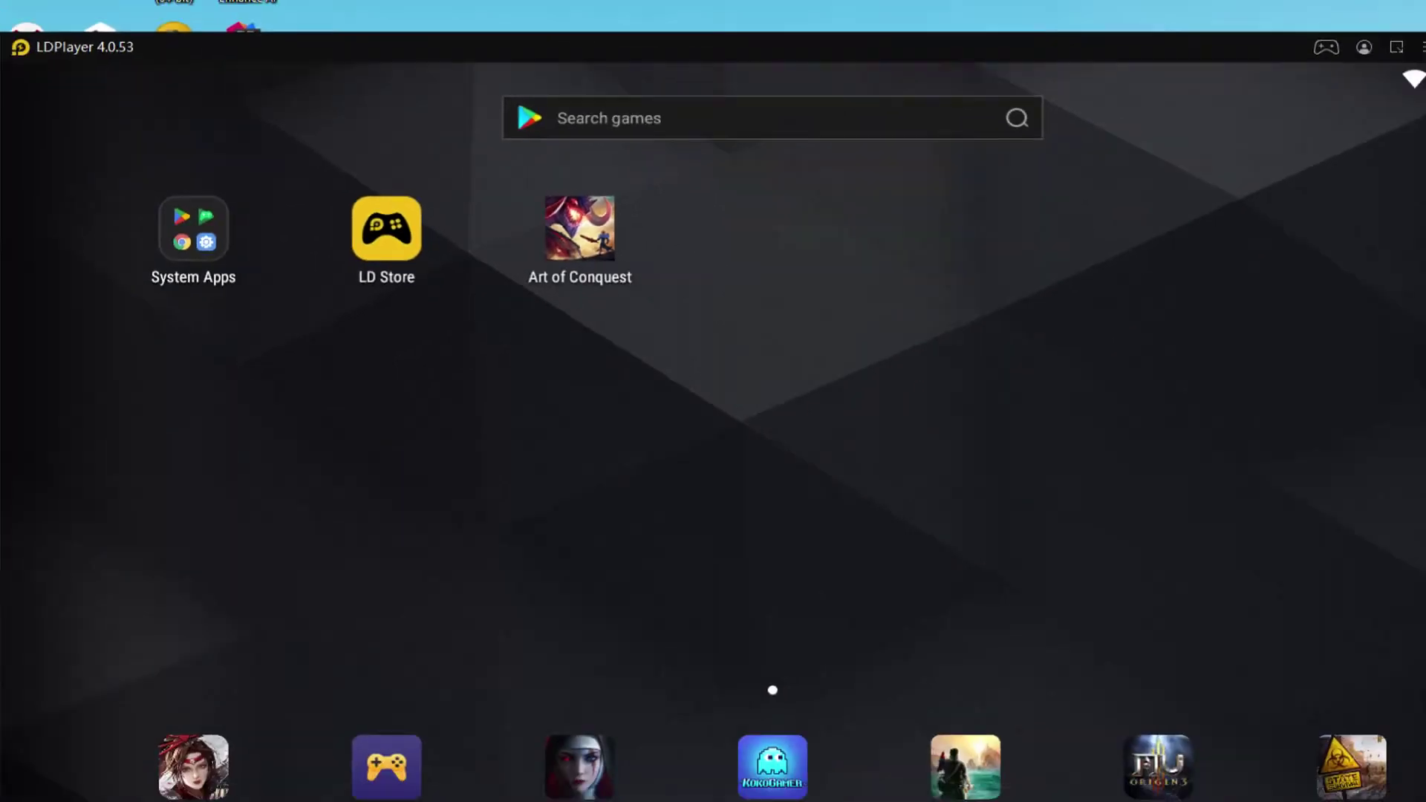
click(571, 215)
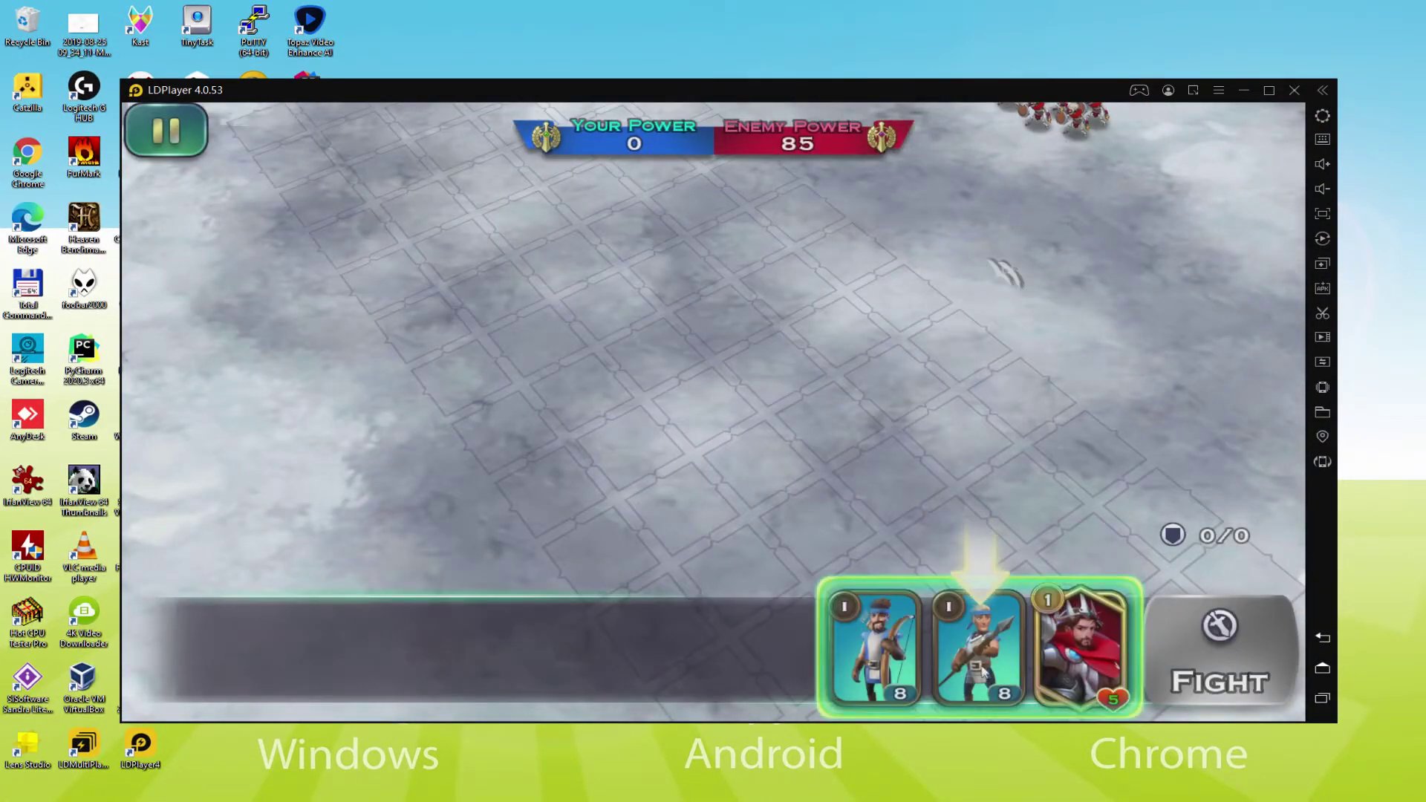
Step: Deploy the spearmen on the battlefield, advance Archmage Avril's deployment tips, and deploy the archers
click(982, 672)
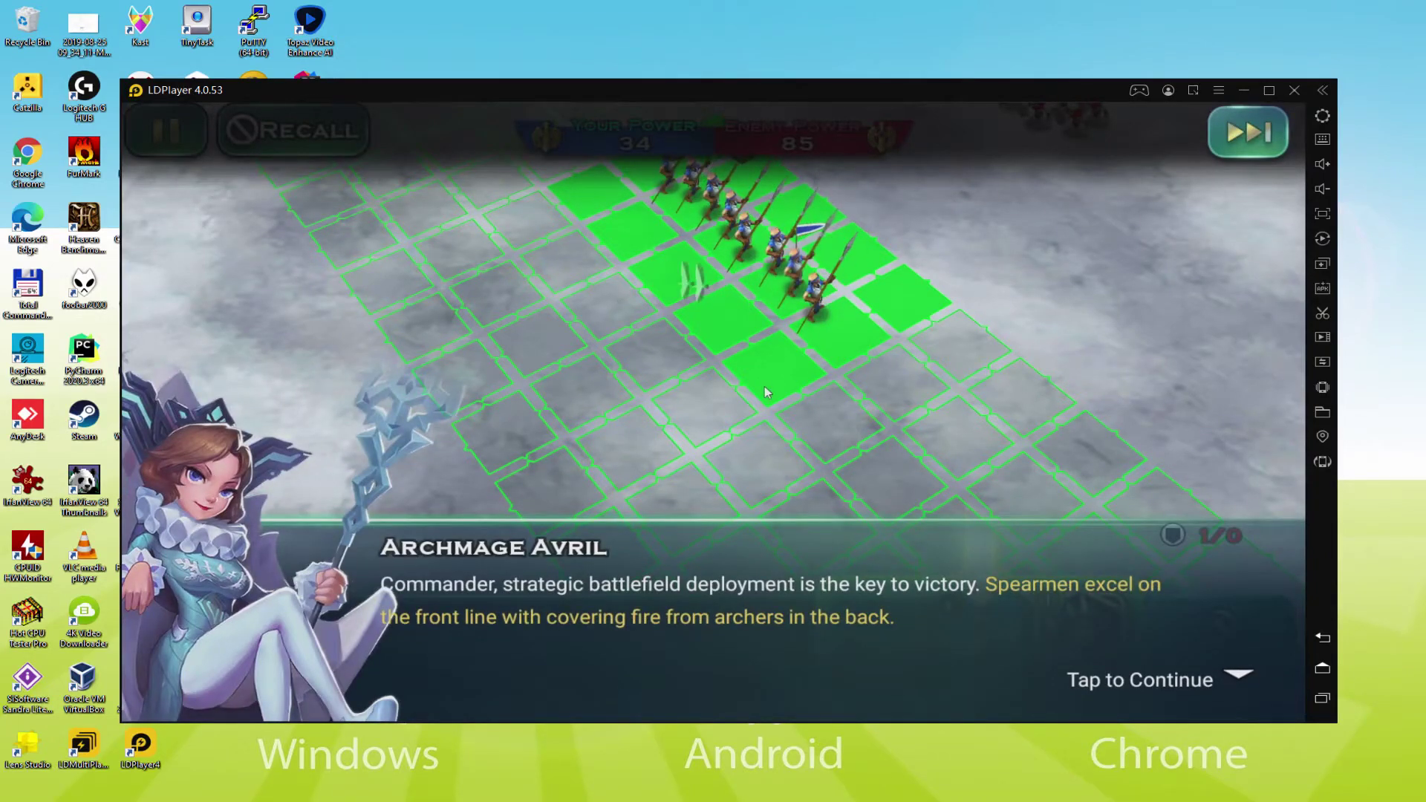
click(1133, 695)
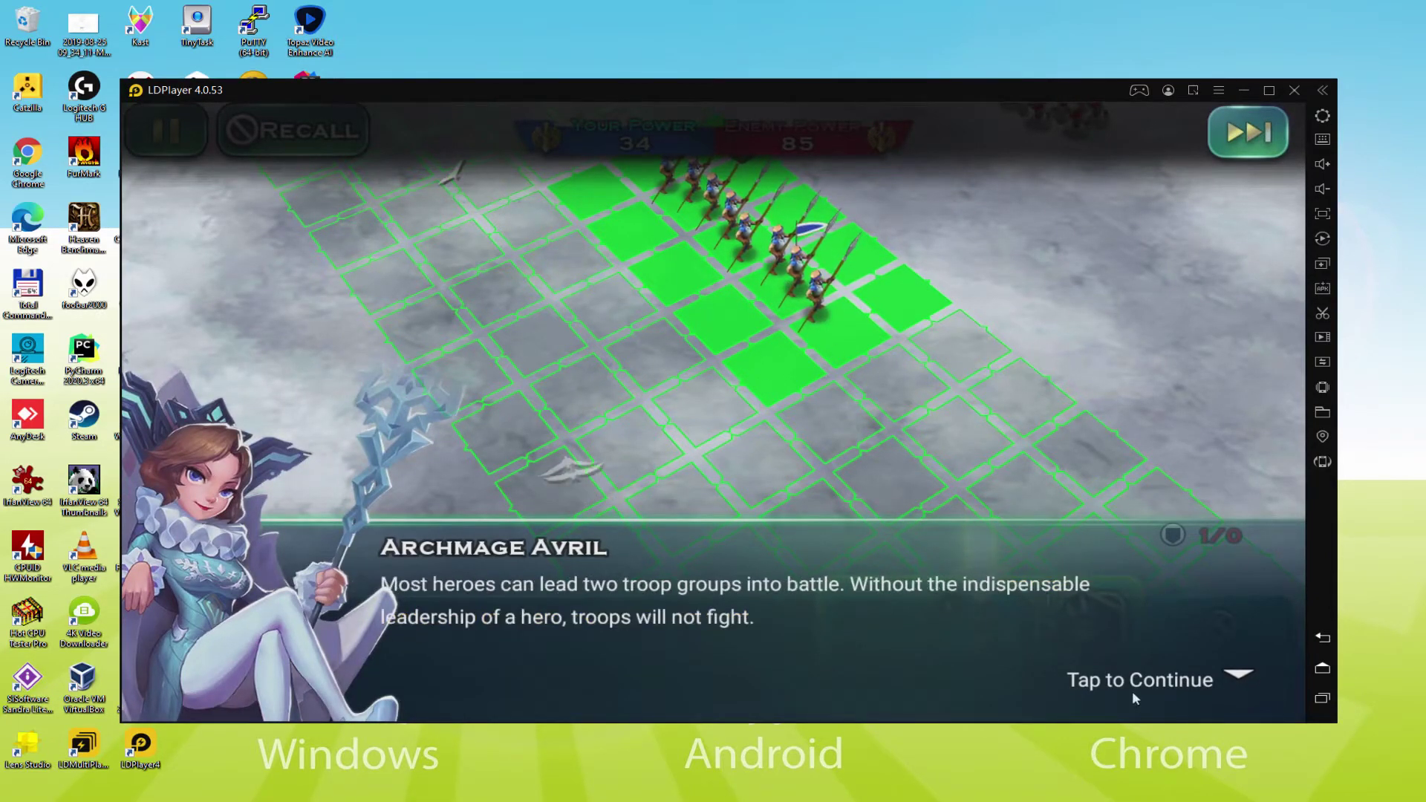
click(1133, 696)
click(985, 661)
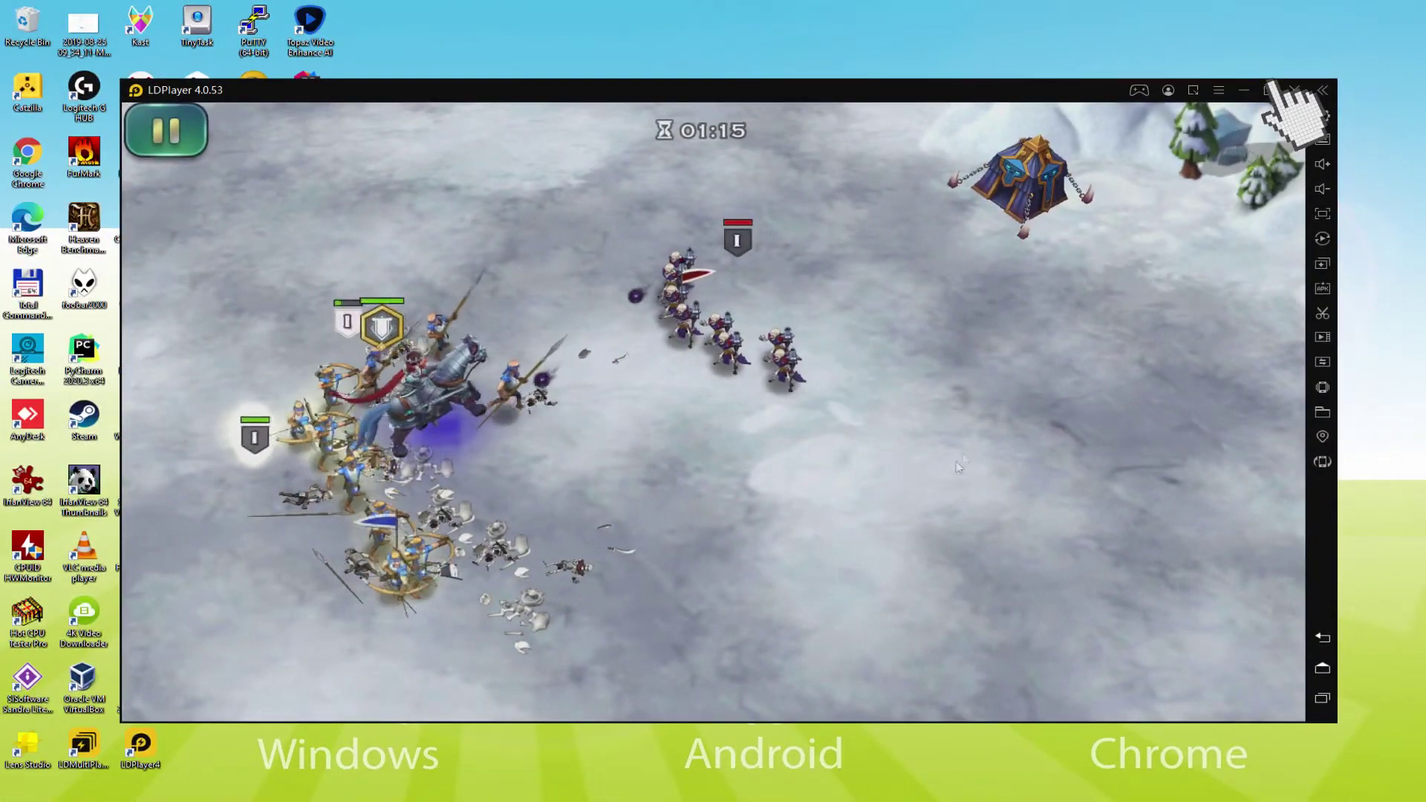
Step: Maximize the emulator window during the battle and restore it to its windowed size
click(1268, 90)
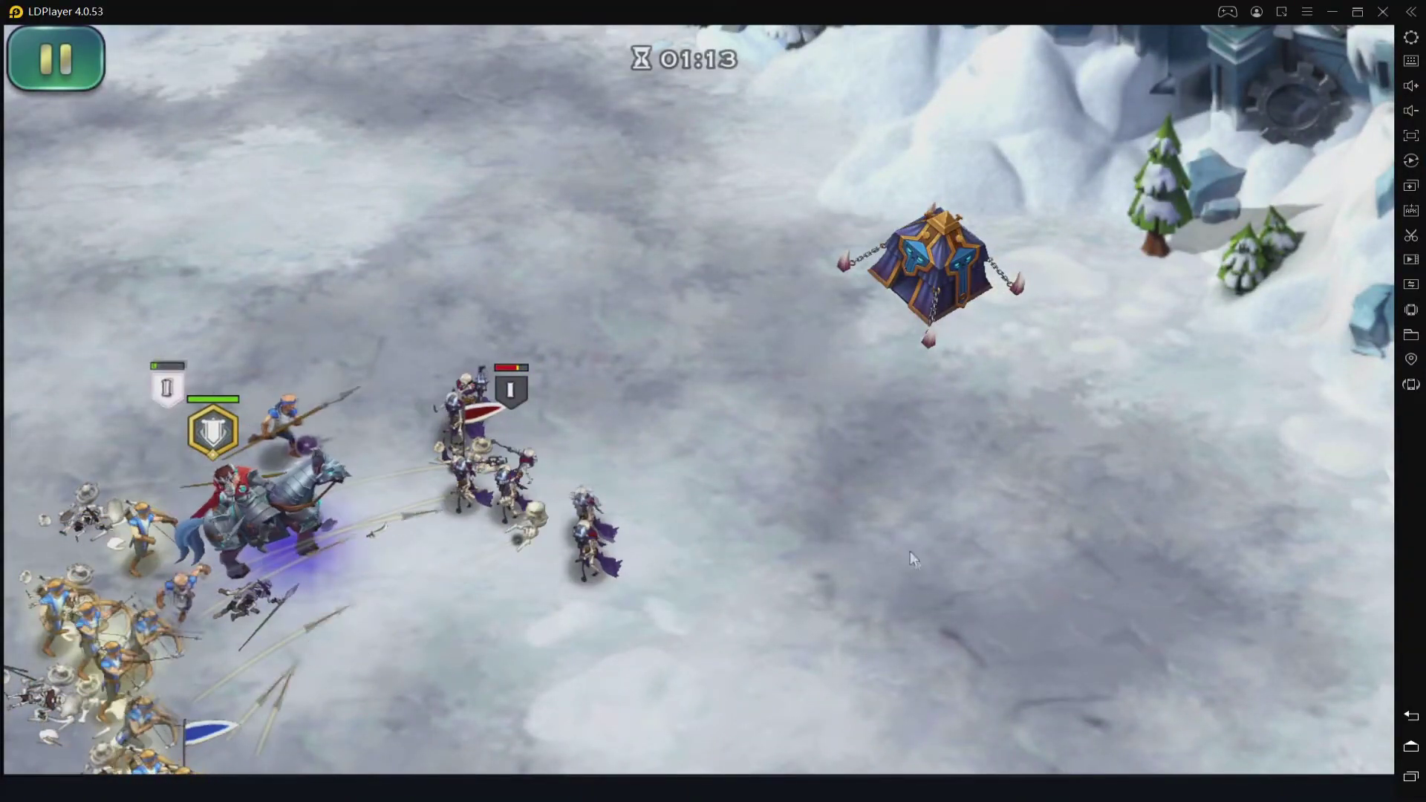
drag(932, 576, 904, 521)
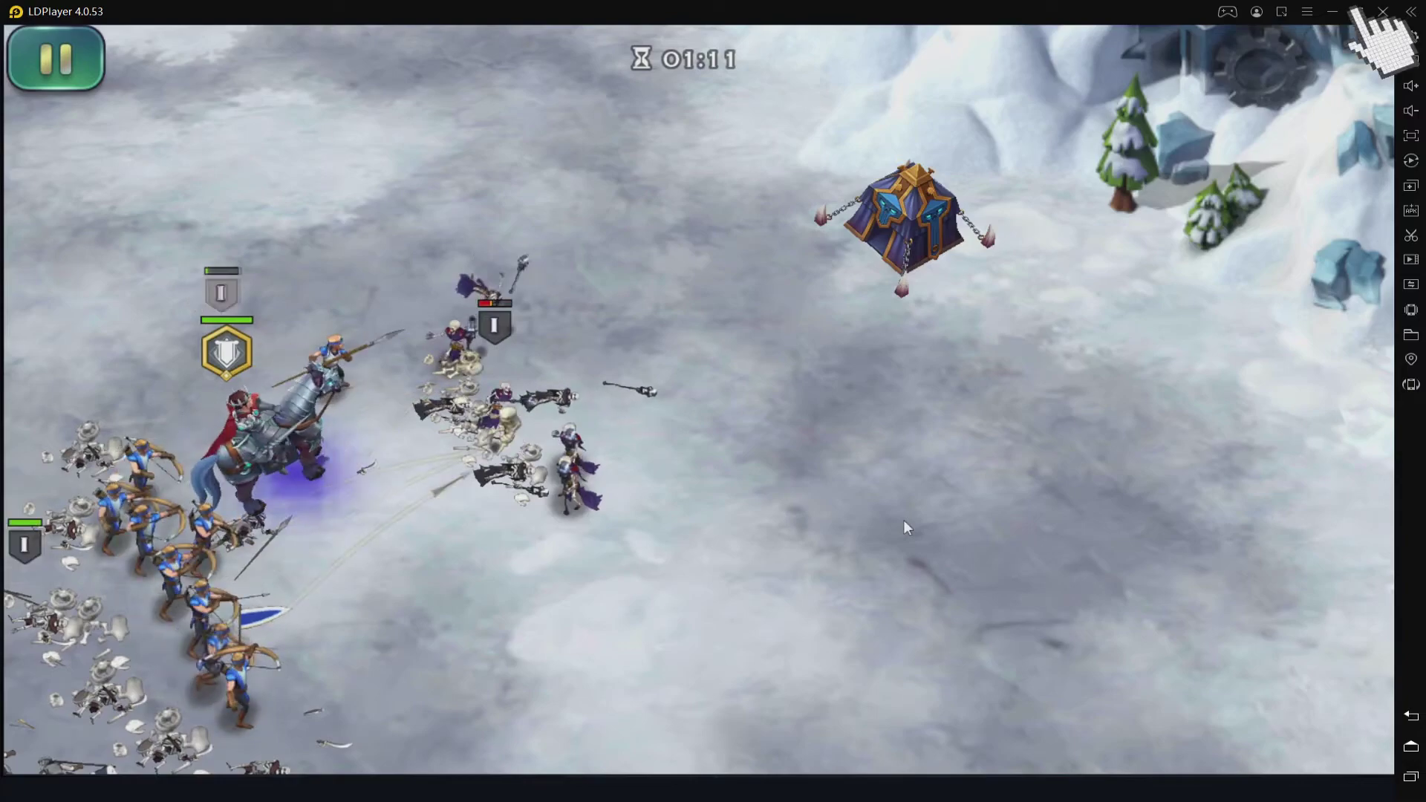
key(super+Down)
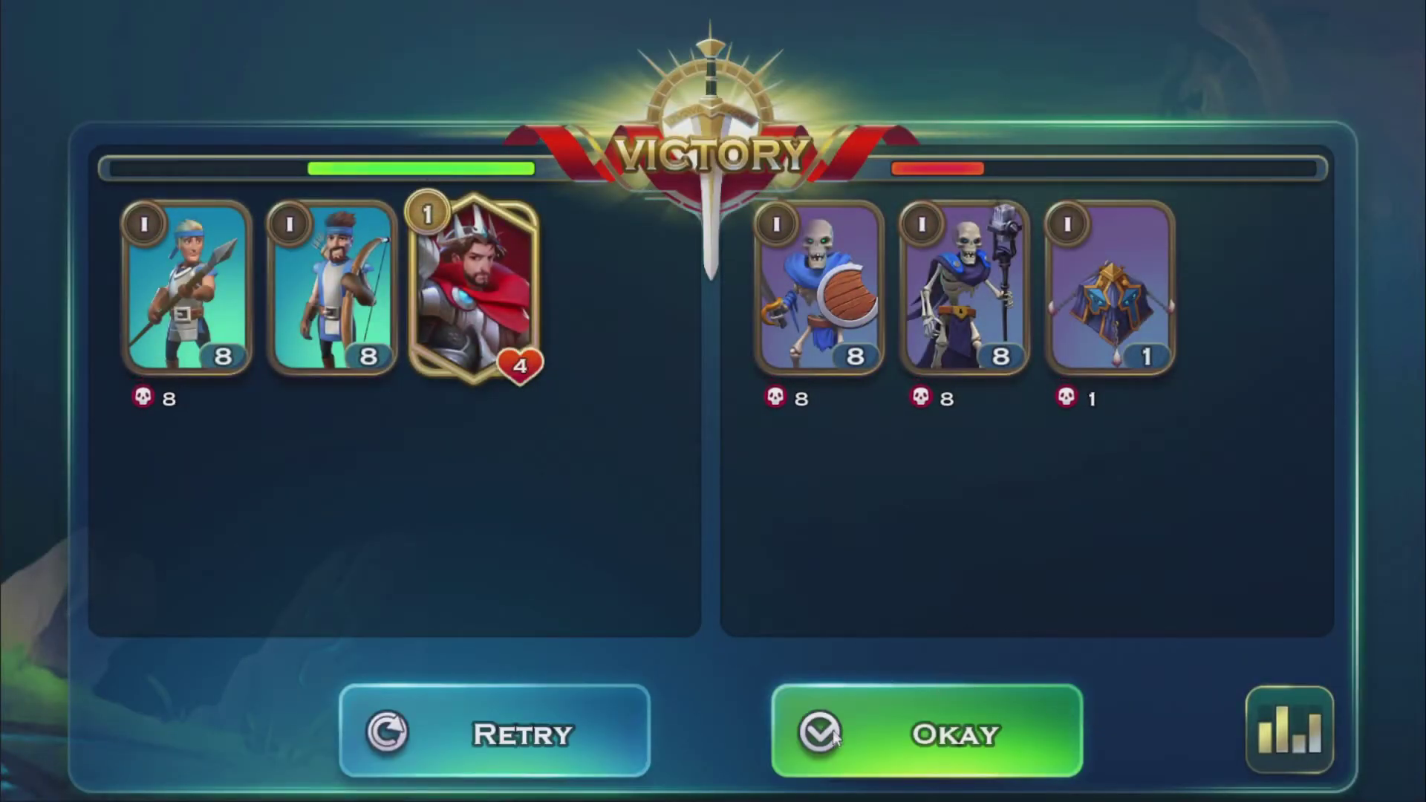
Step: Accept the battle victory and recruit the band of archers and spearmen waiting on the frozen path
click(834, 736)
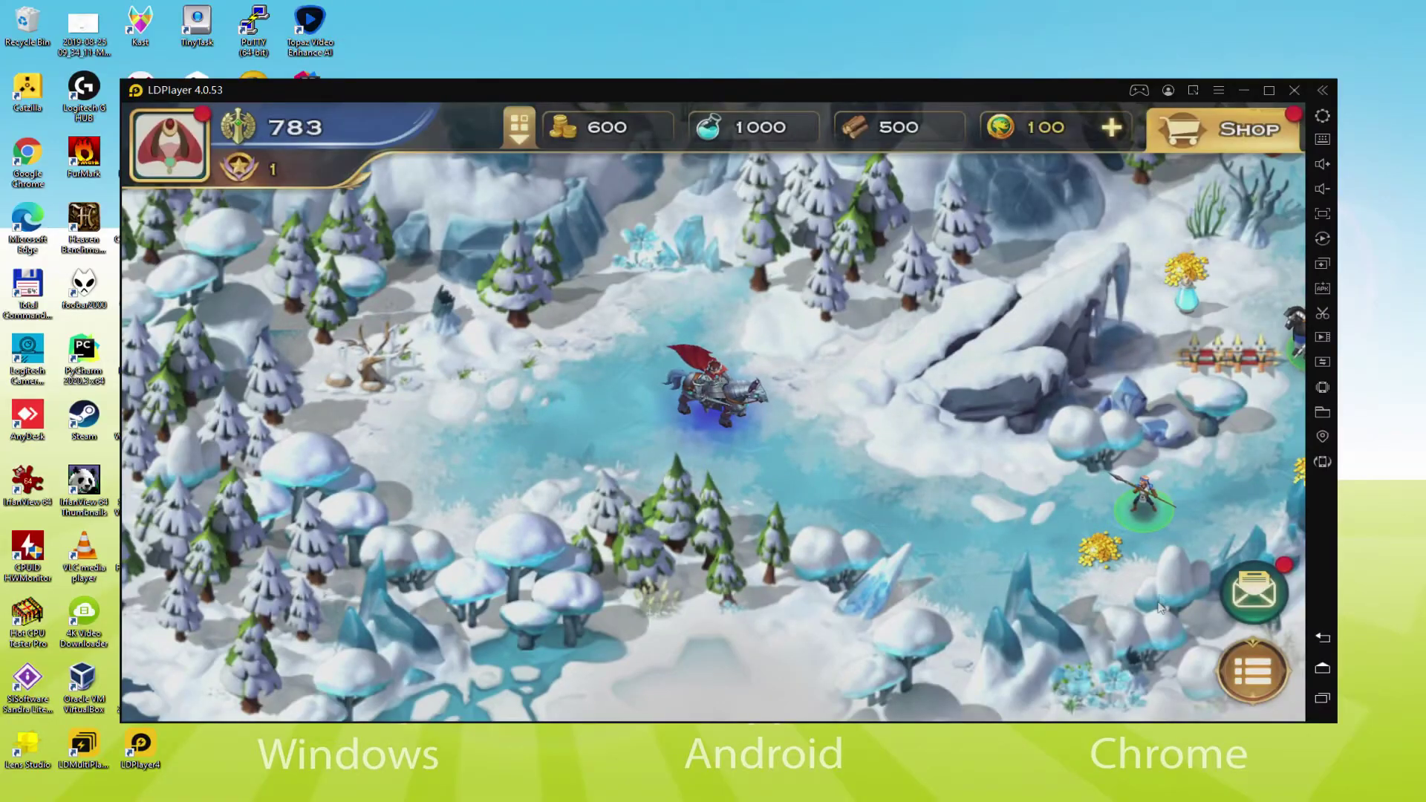
click(1135, 518)
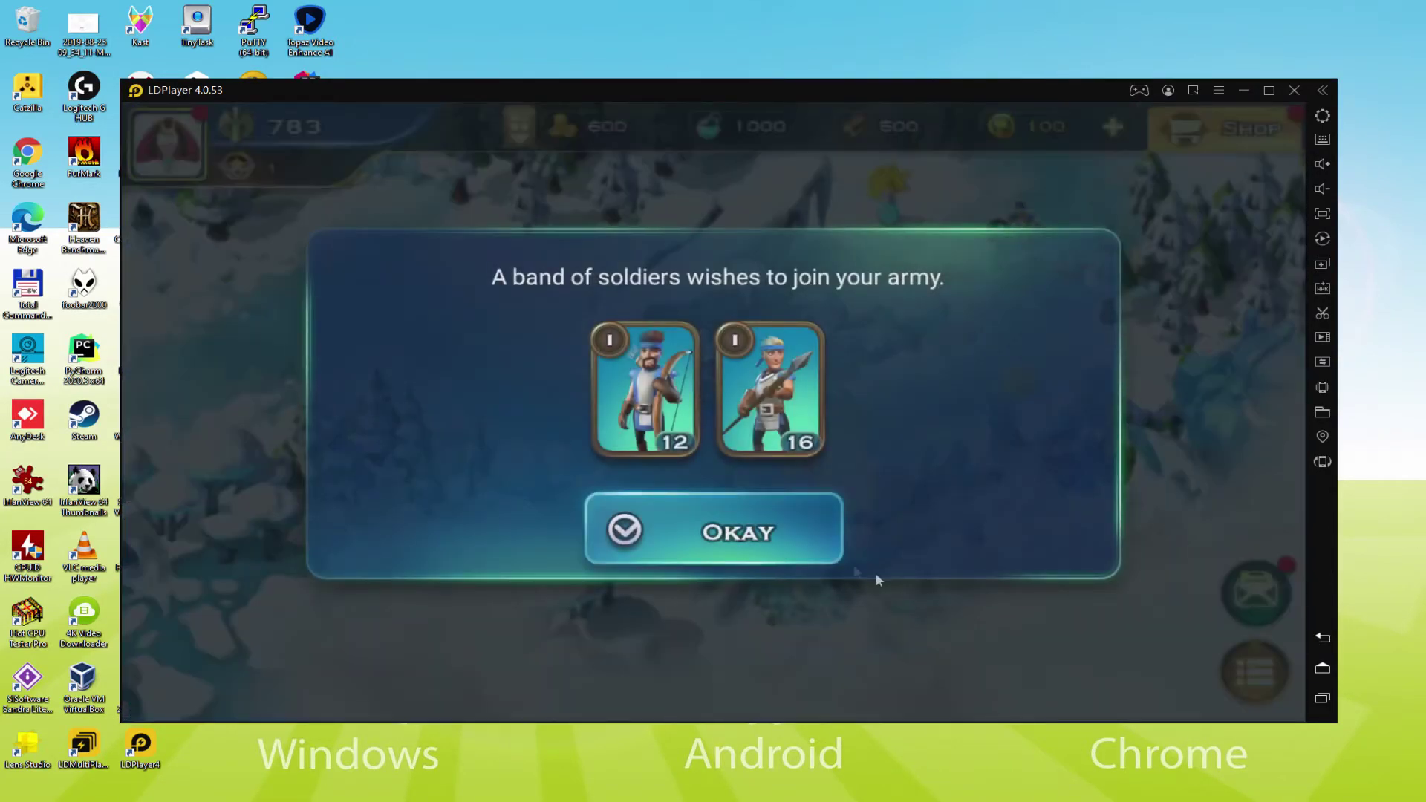
click(783, 534)
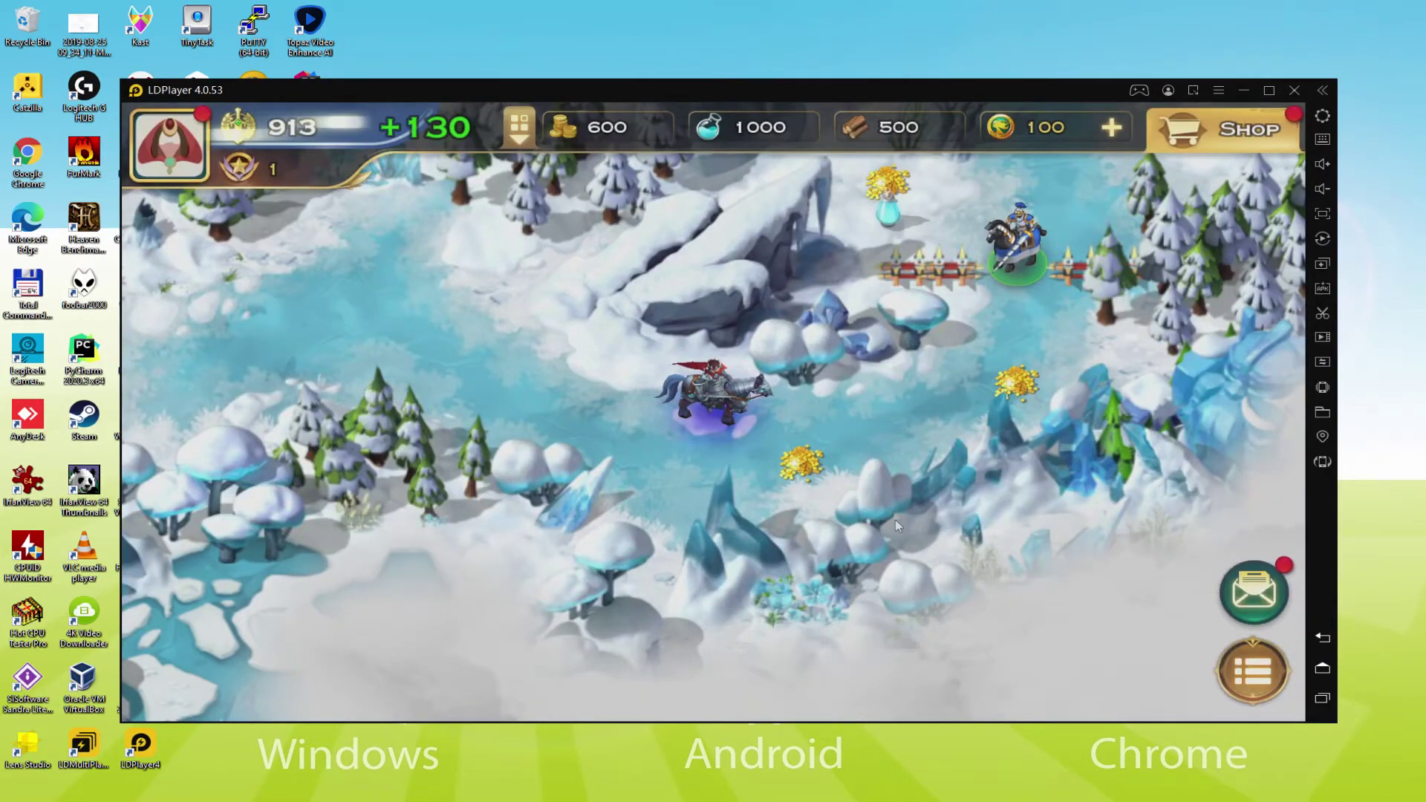
Step: Collect the gold pile near the barricade and accept the cavalry and archer detachment into the army
click(984, 393)
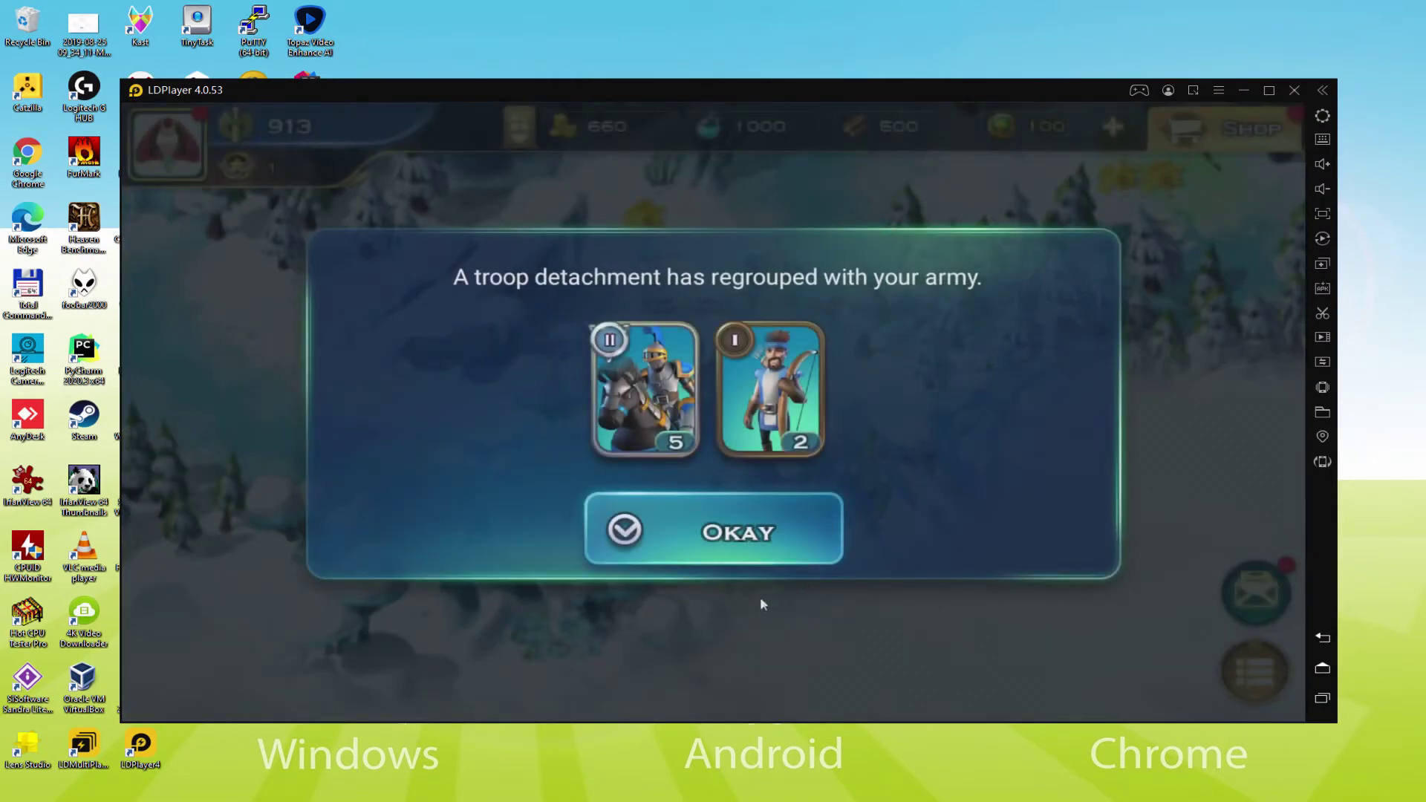
click(765, 531)
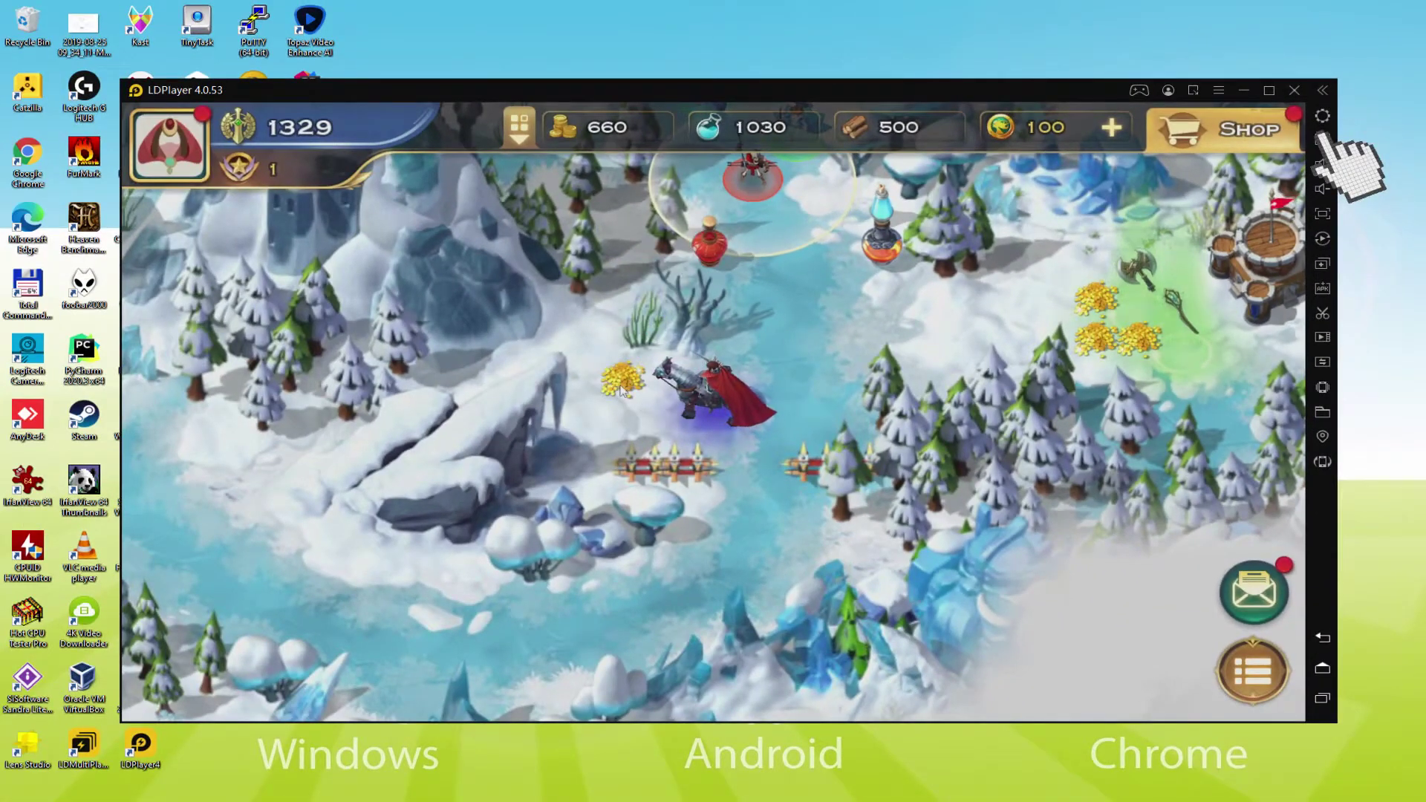
Step: View the emulator's keyboard mapping settings and exit them without changes
key(ctrl+shift+k)
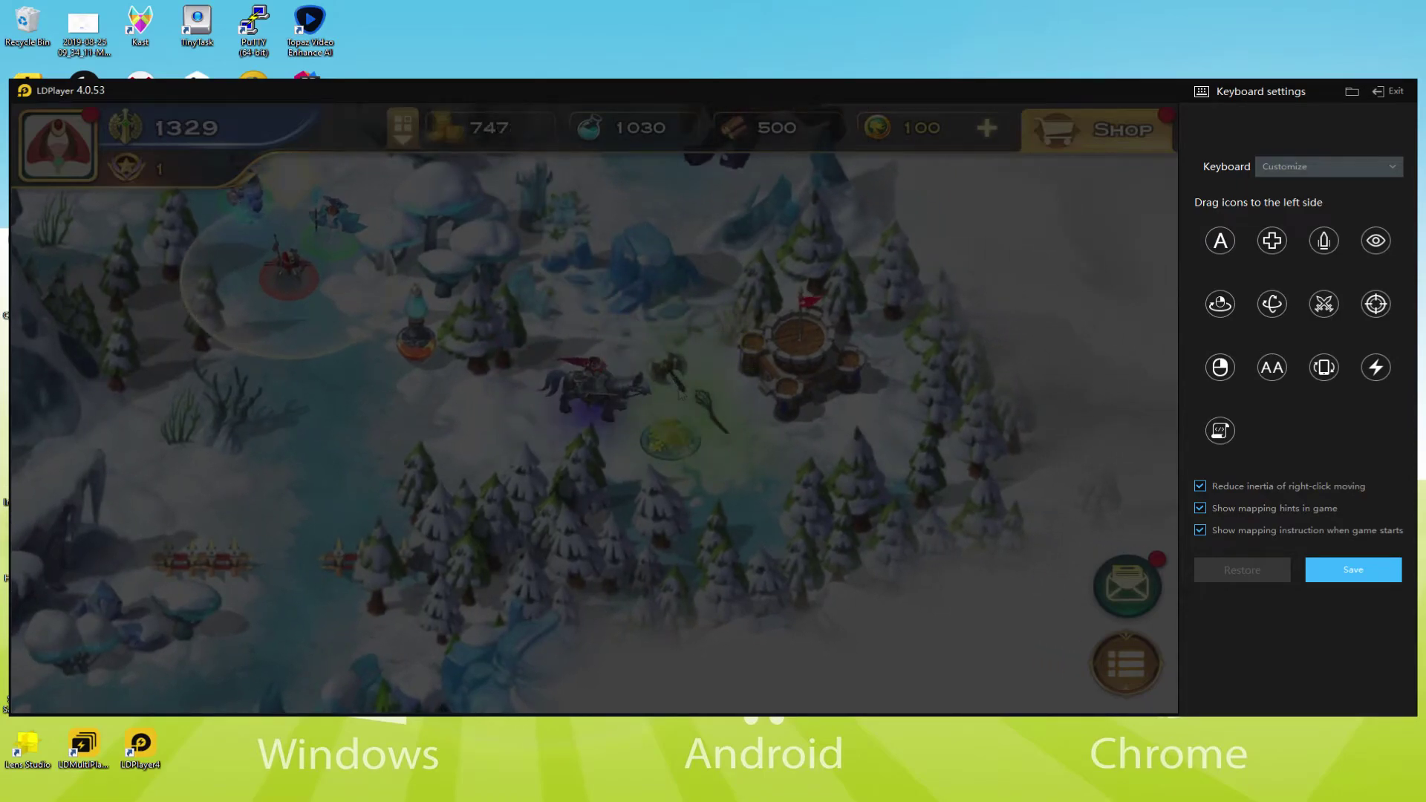
click(1393, 91)
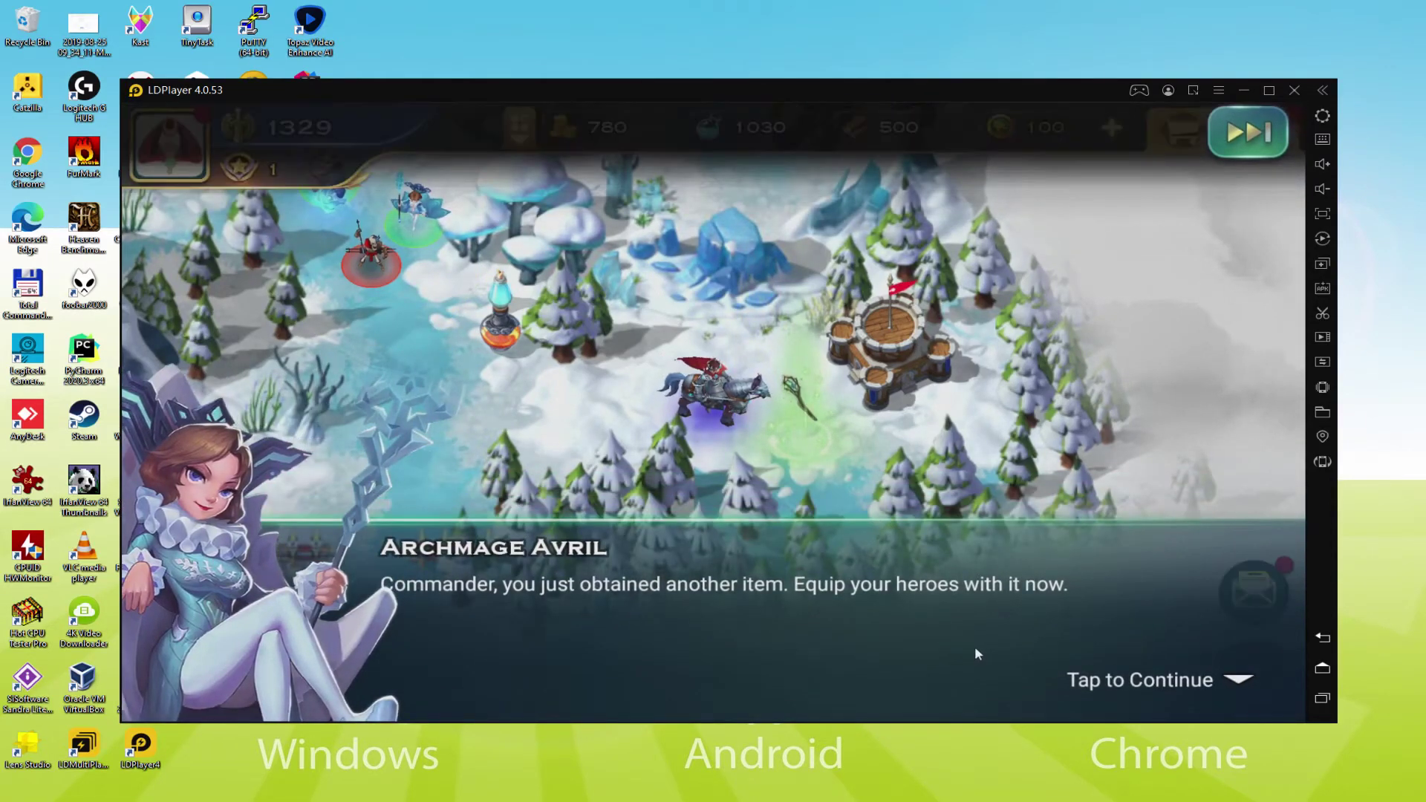
Step: Advance Archmage Avril's equipment tip, collect the staff in the snow, and attack the nearby wooden fort
click(1042, 663)
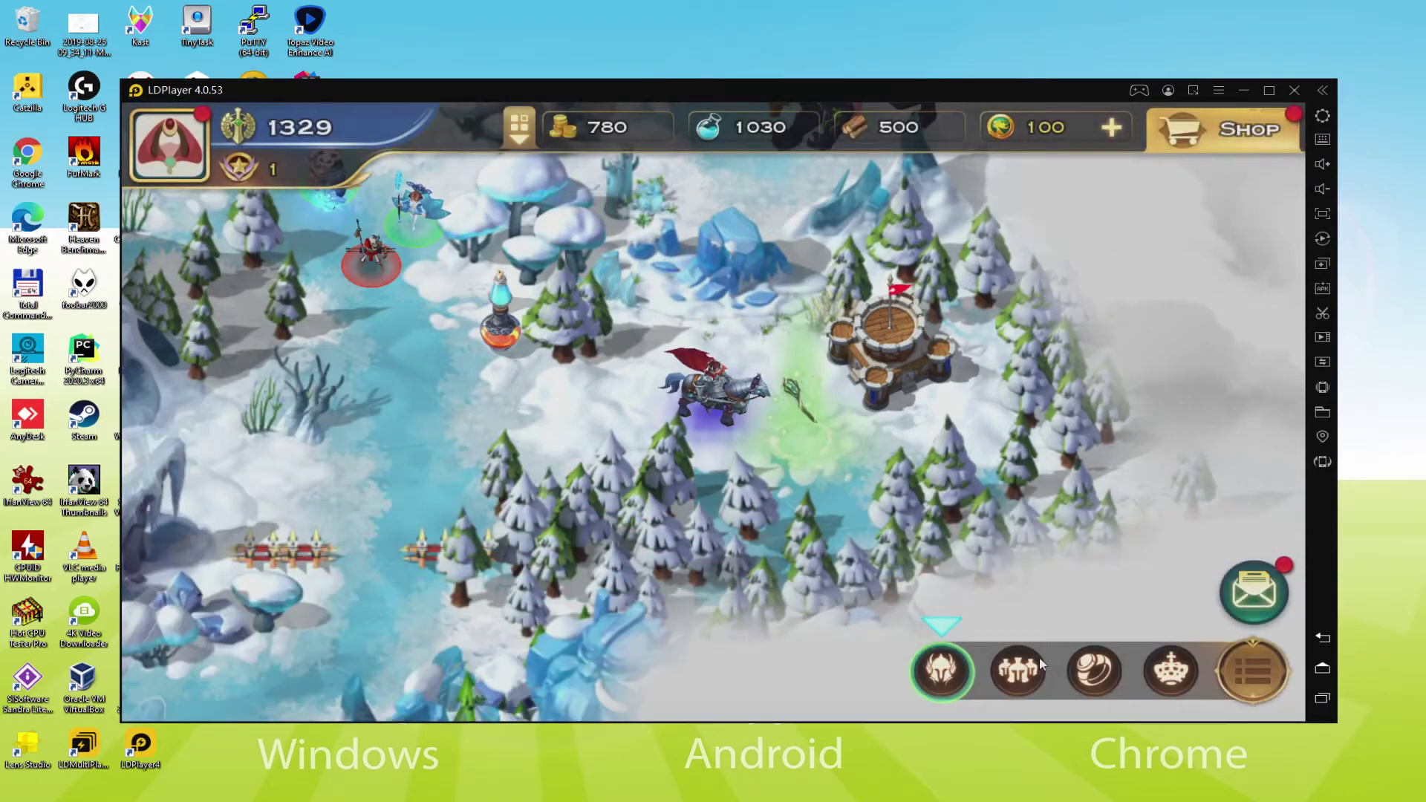
click(794, 401)
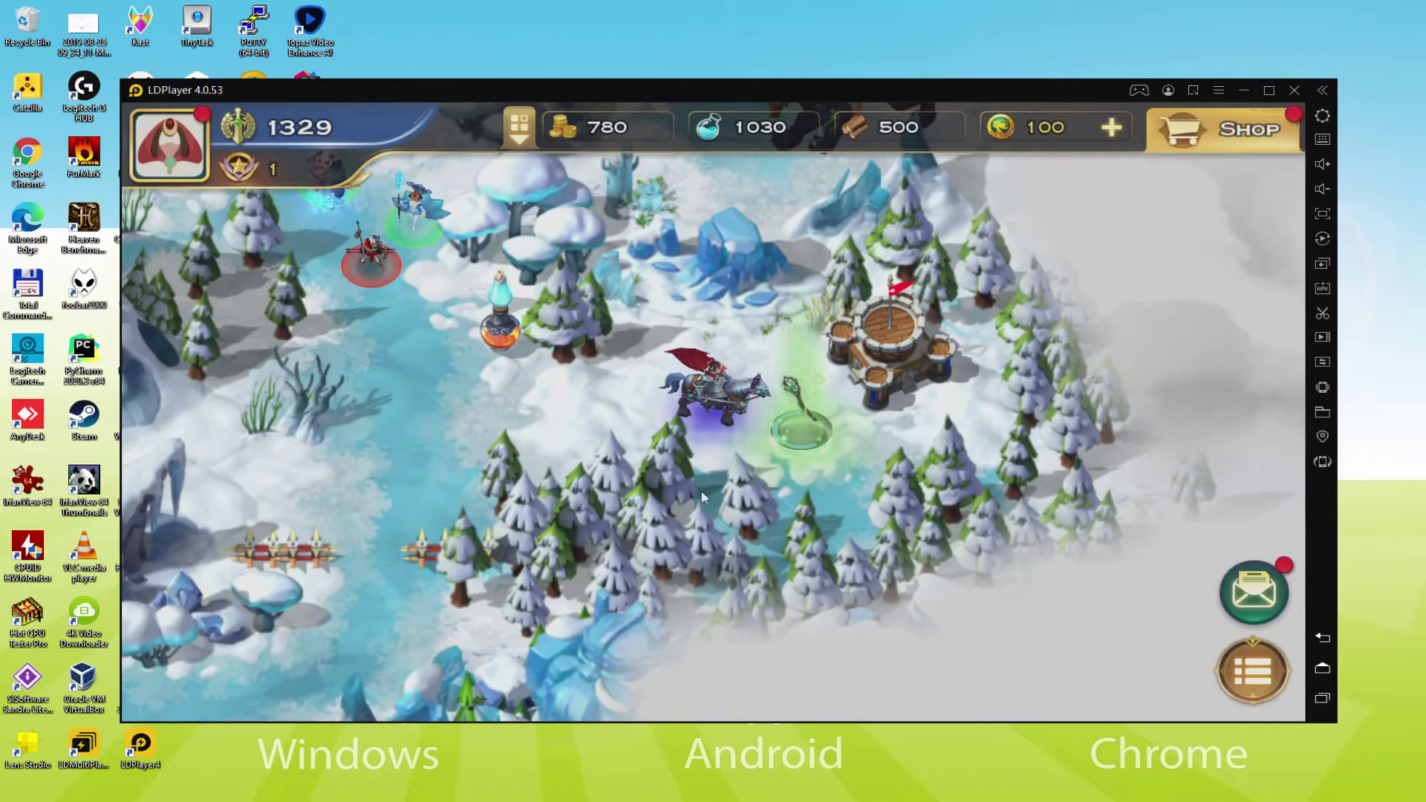
click(897, 333)
click(975, 550)
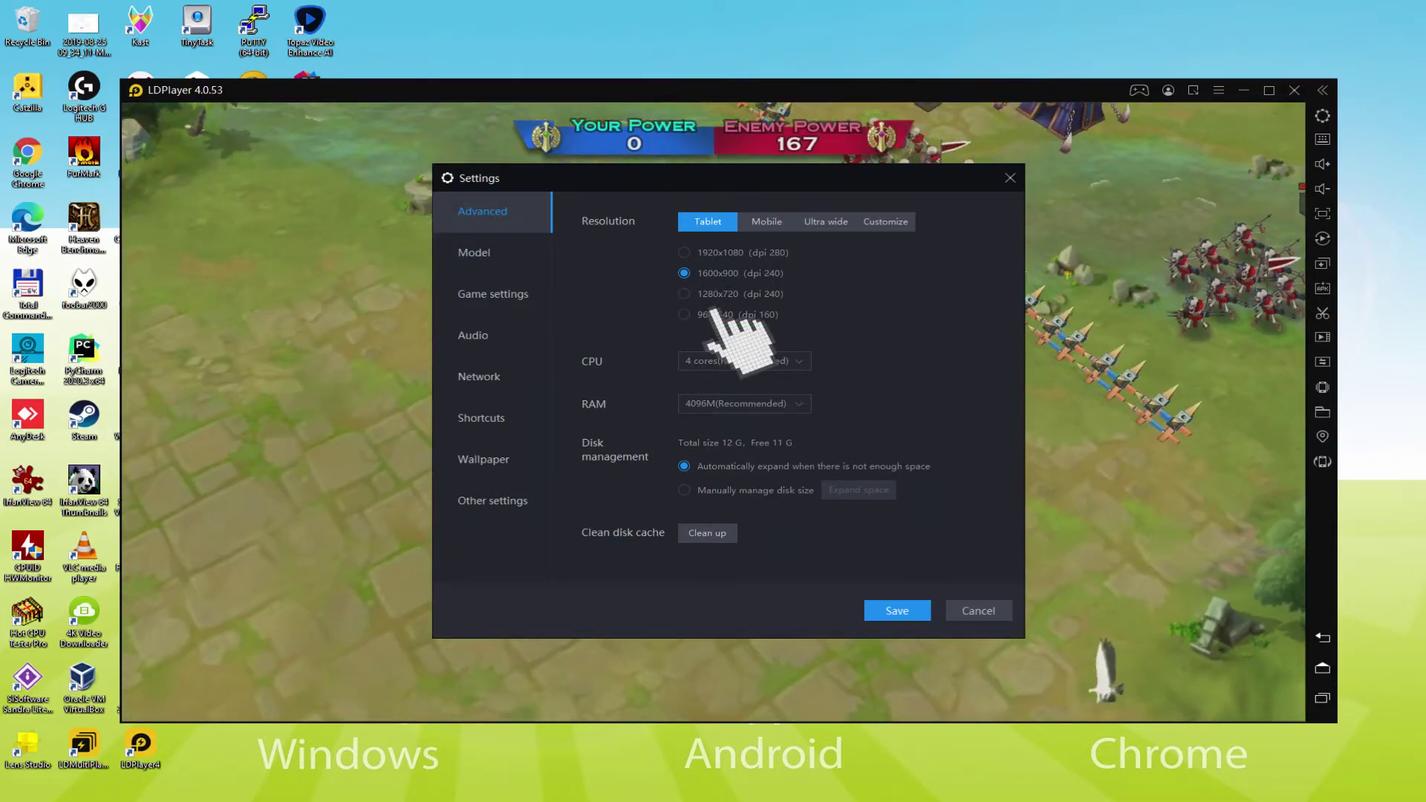
Step: Set the emulator's tablet resolution to 960x540 (dpi 160) and save the settings
click(715, 314)
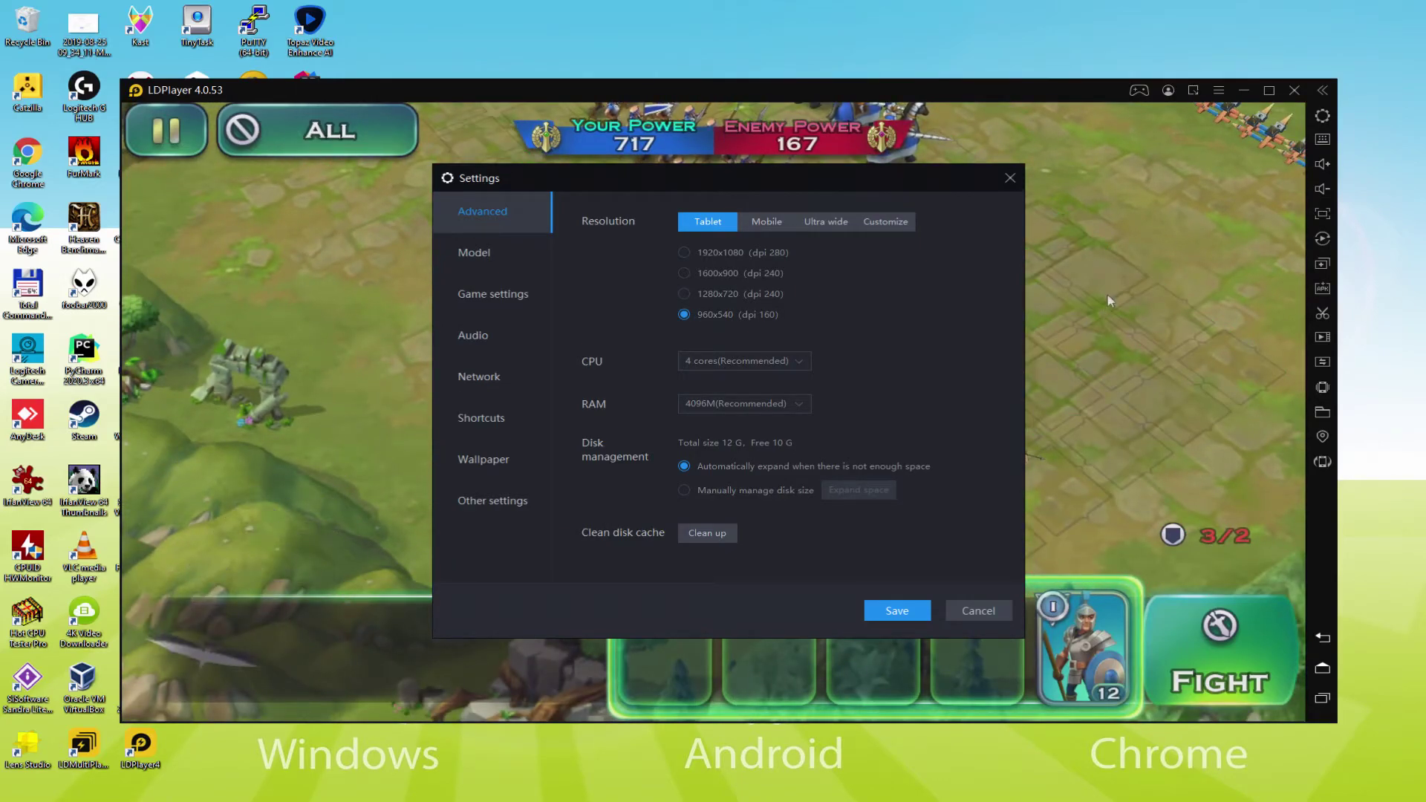
click(897, 610)
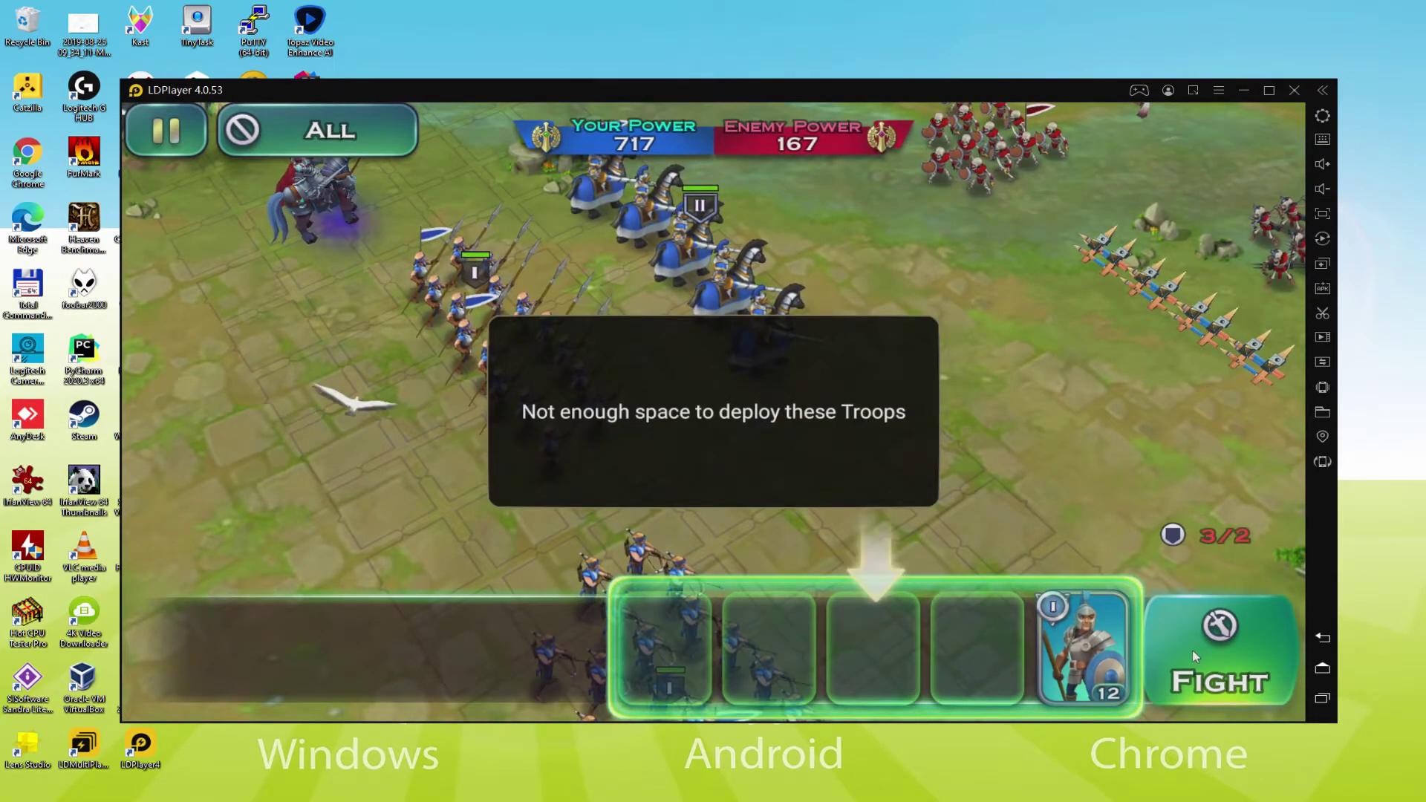
Step: Try to move the archer formation to the free deployment tiles in front of it
drag(847, 526, 915, 471)
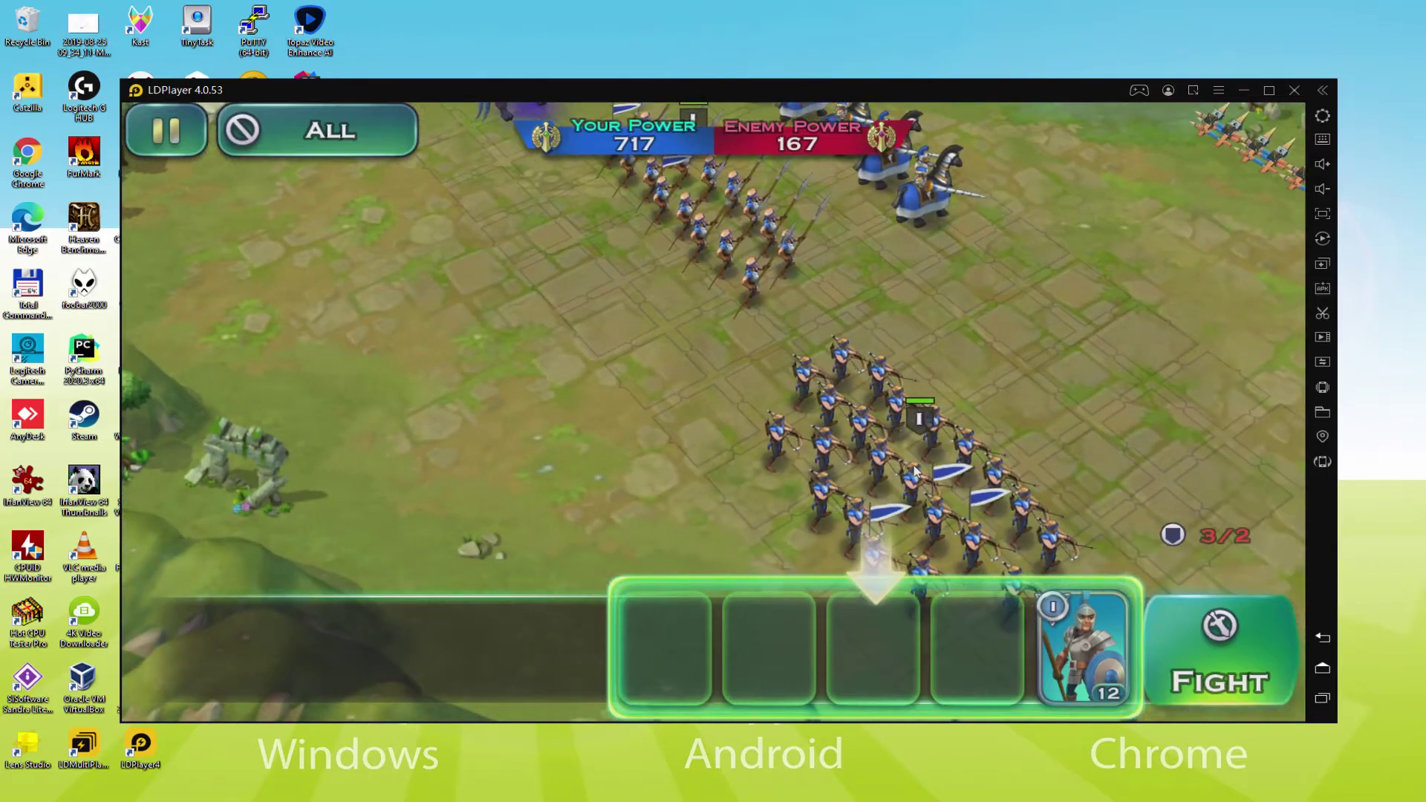
click(916, 471)
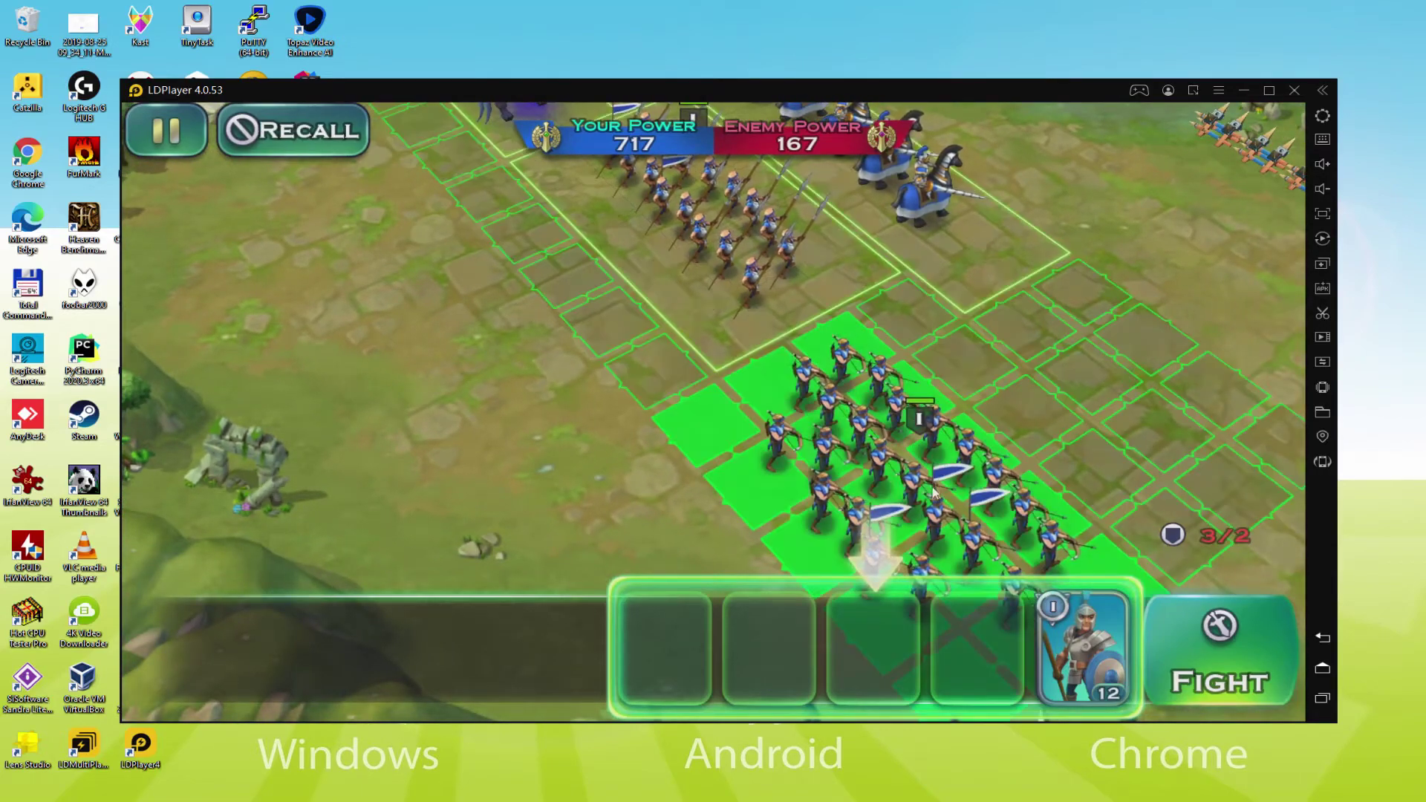
click(1100, 364)
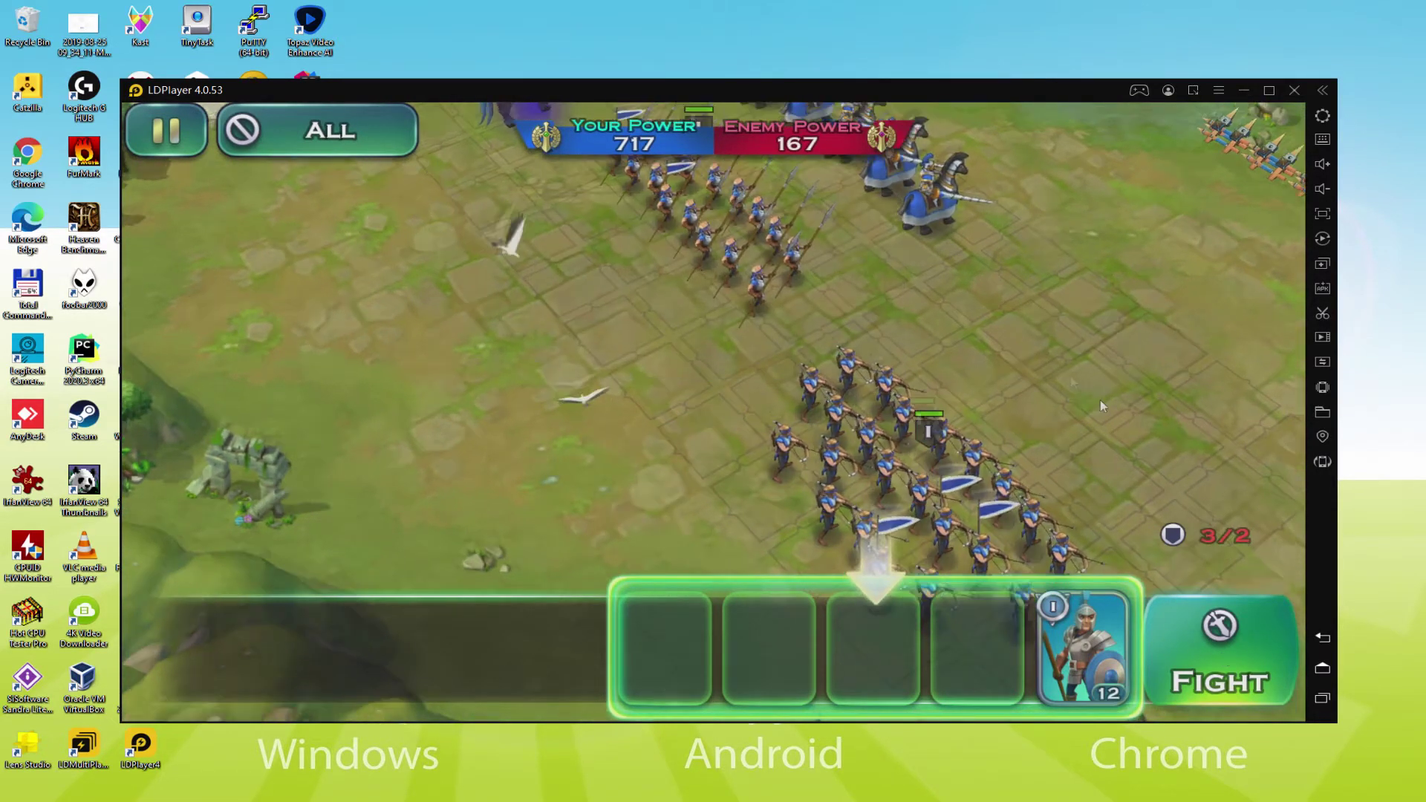
drag(1099, 399, 1278, 529)
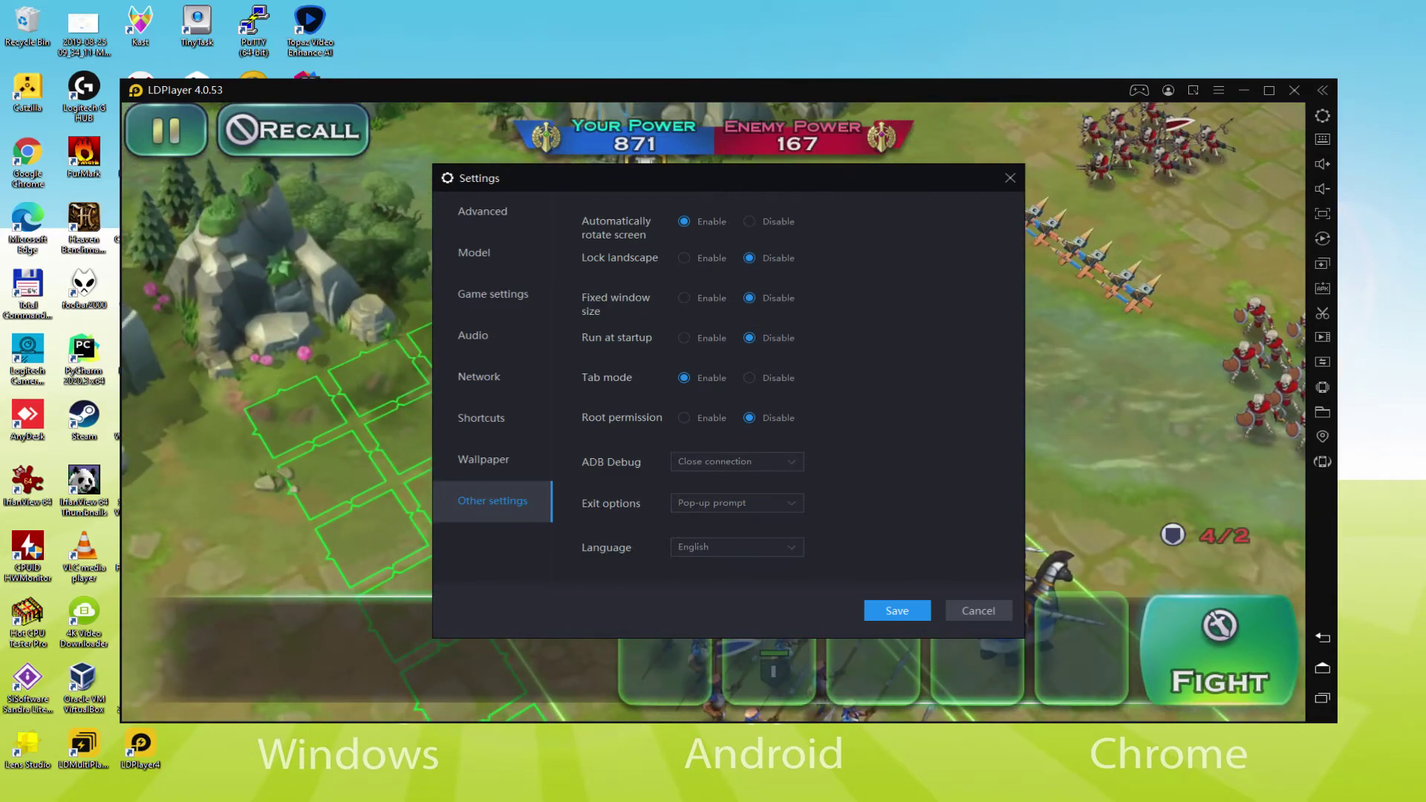
Step: Close the emulator's Other settings without saving and cast Arrow Volley on the enemy skeletons
click(978, 610)
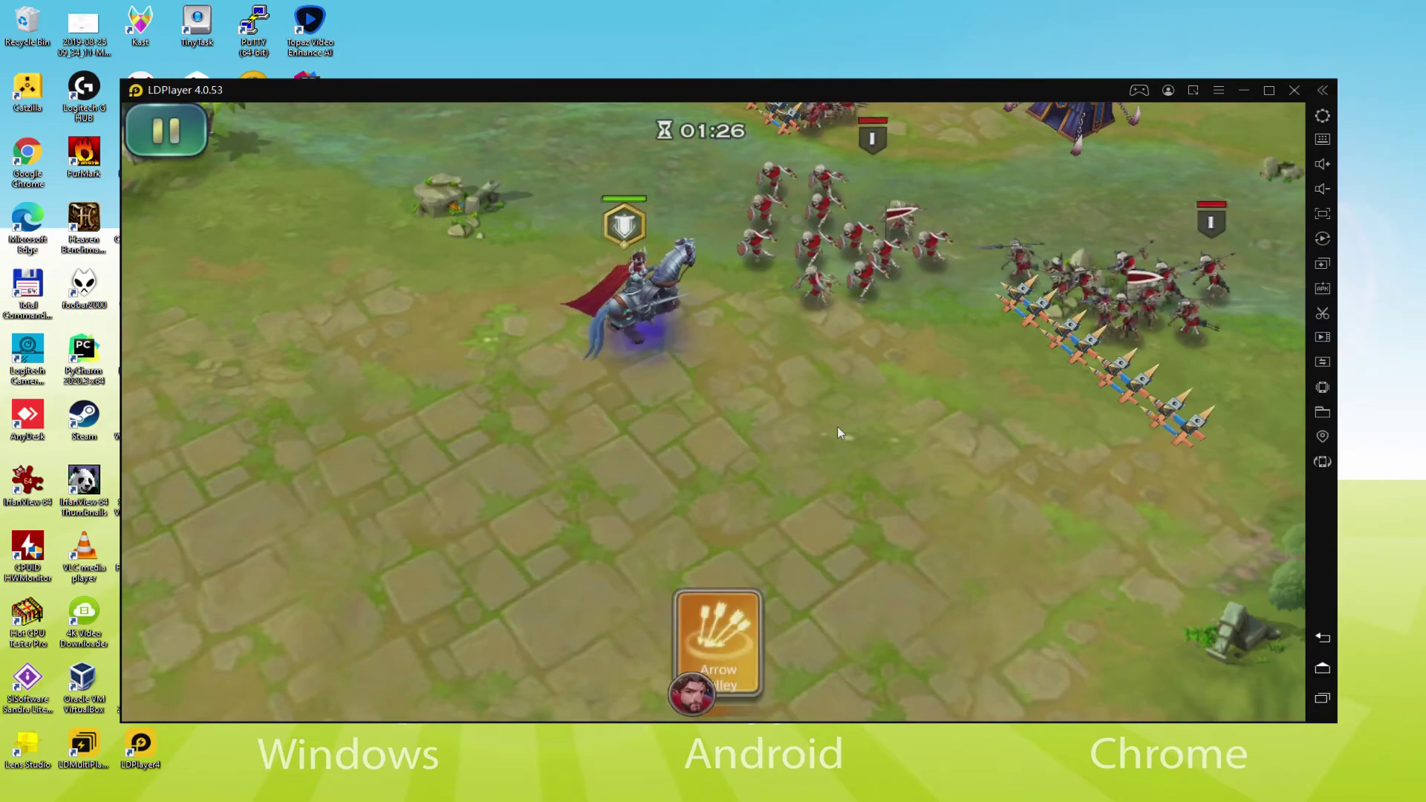
click(729, 654)
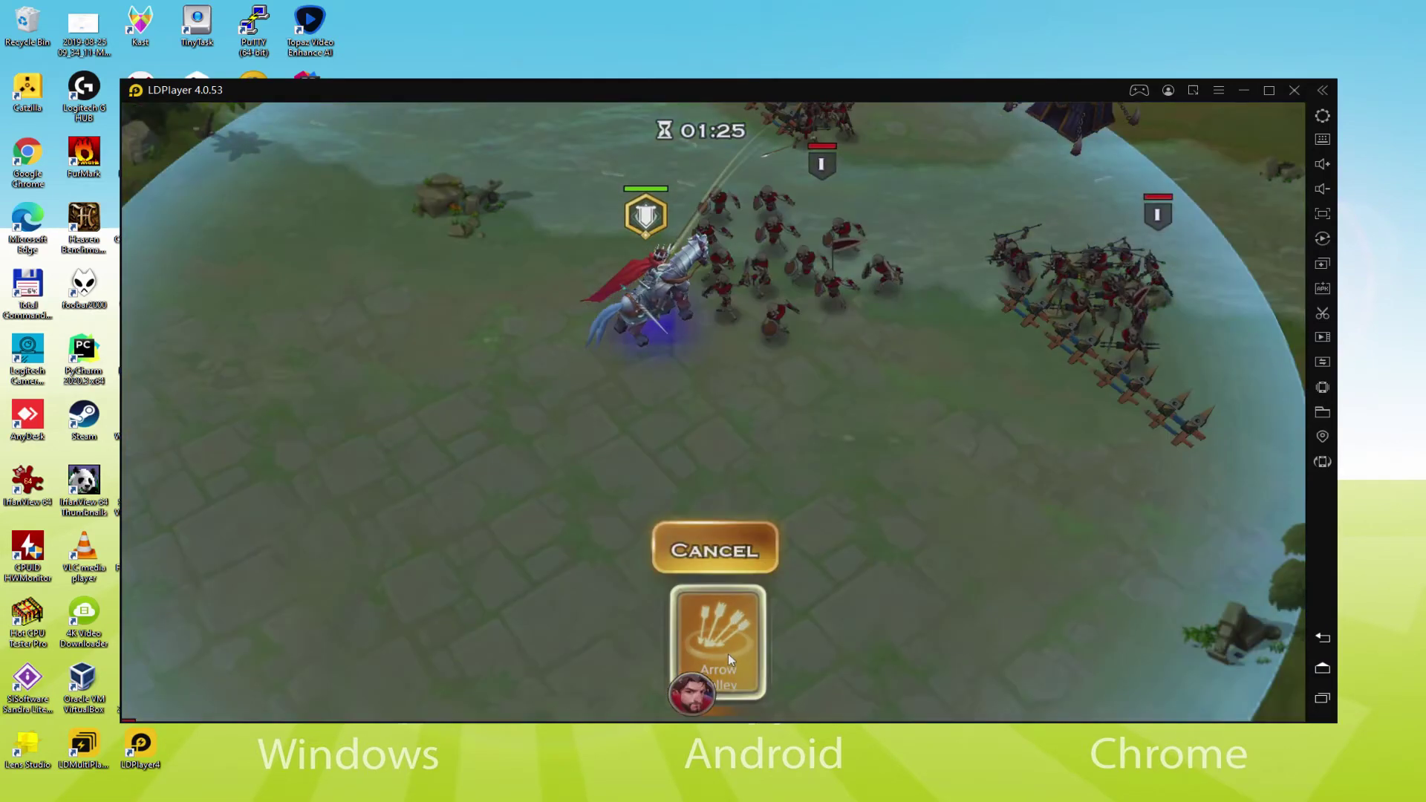
click(868, 293)
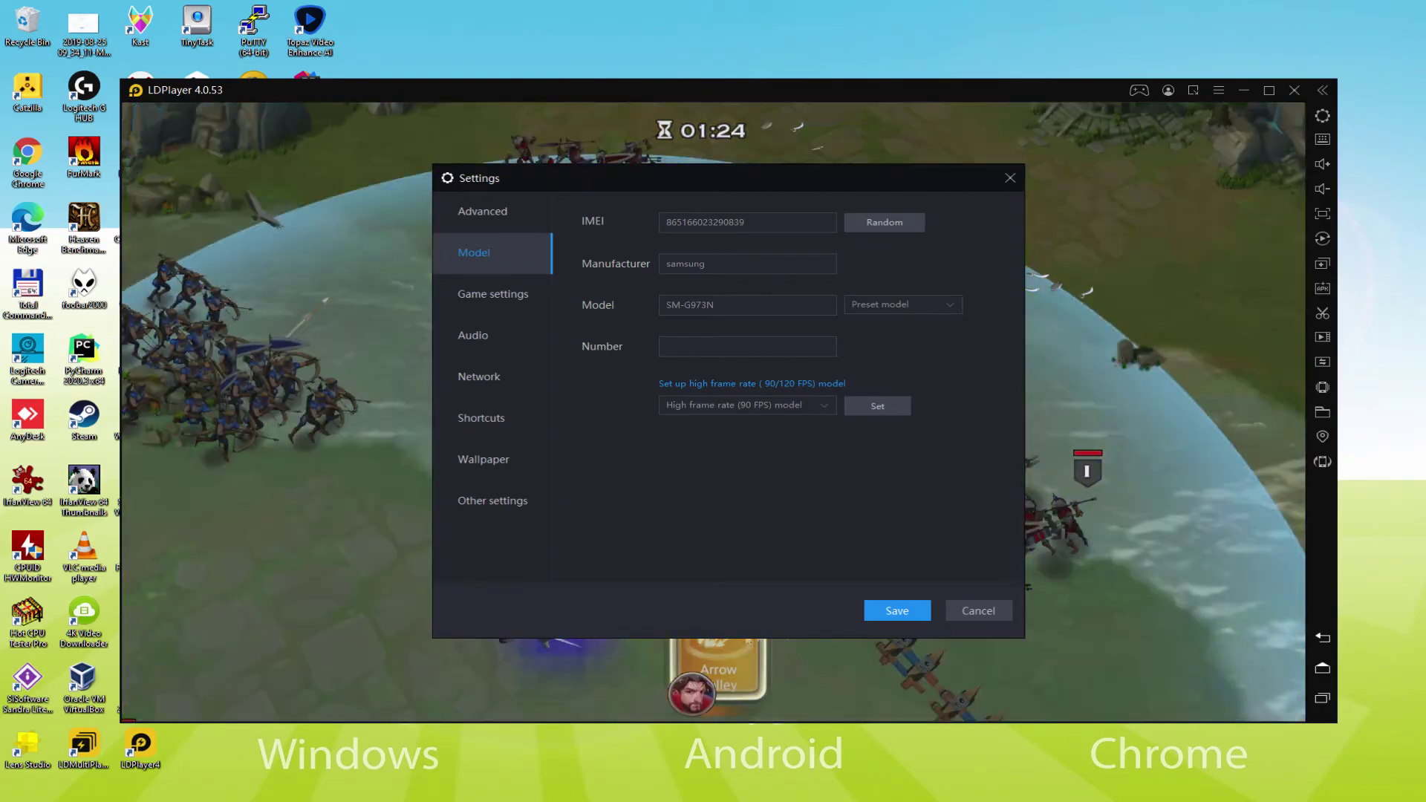
Step: Save the emulator's device Model settings
click(897, 610)
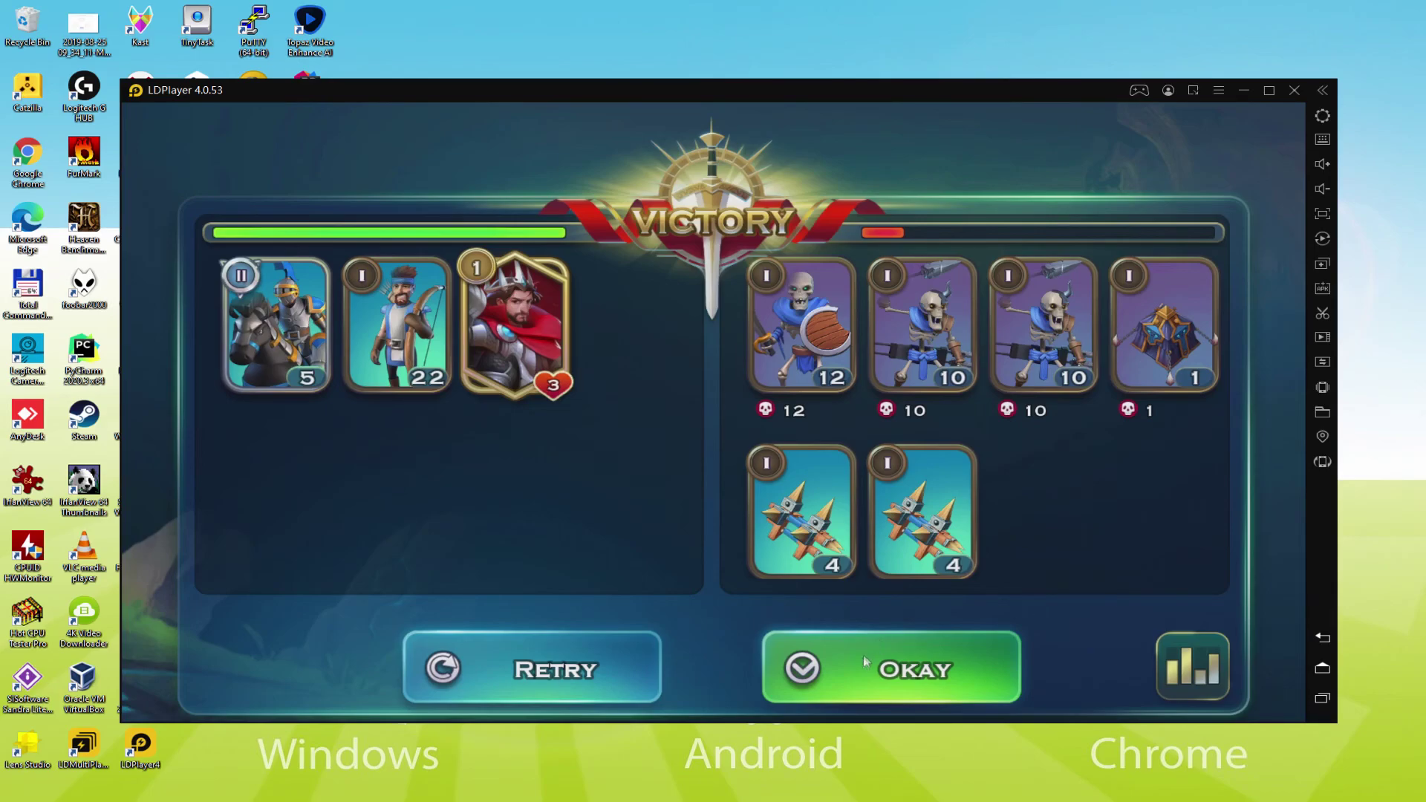
Step: Accept the victory and Avalon's experience reward, and let Avril and Lee join the army
click(865, 661)
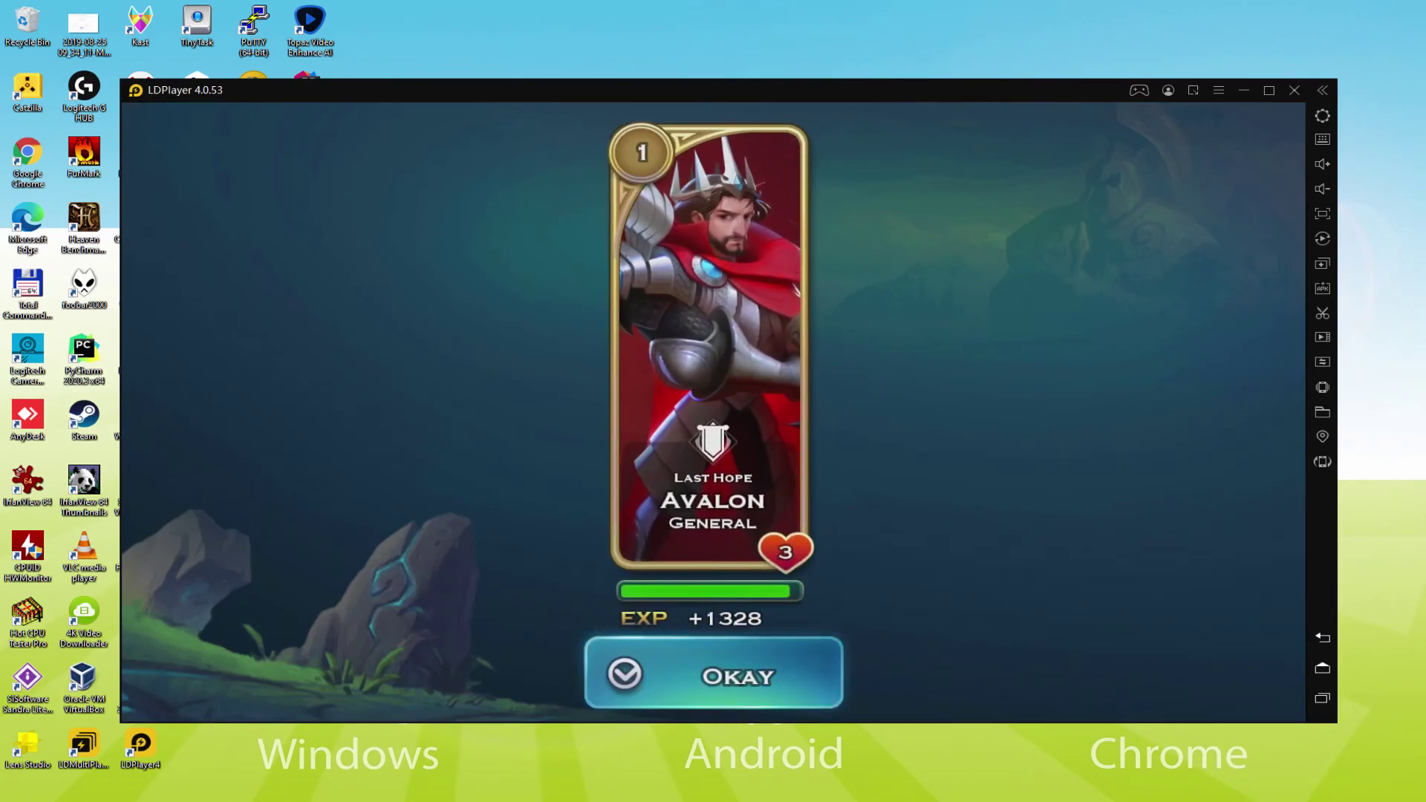
click(764, 691)
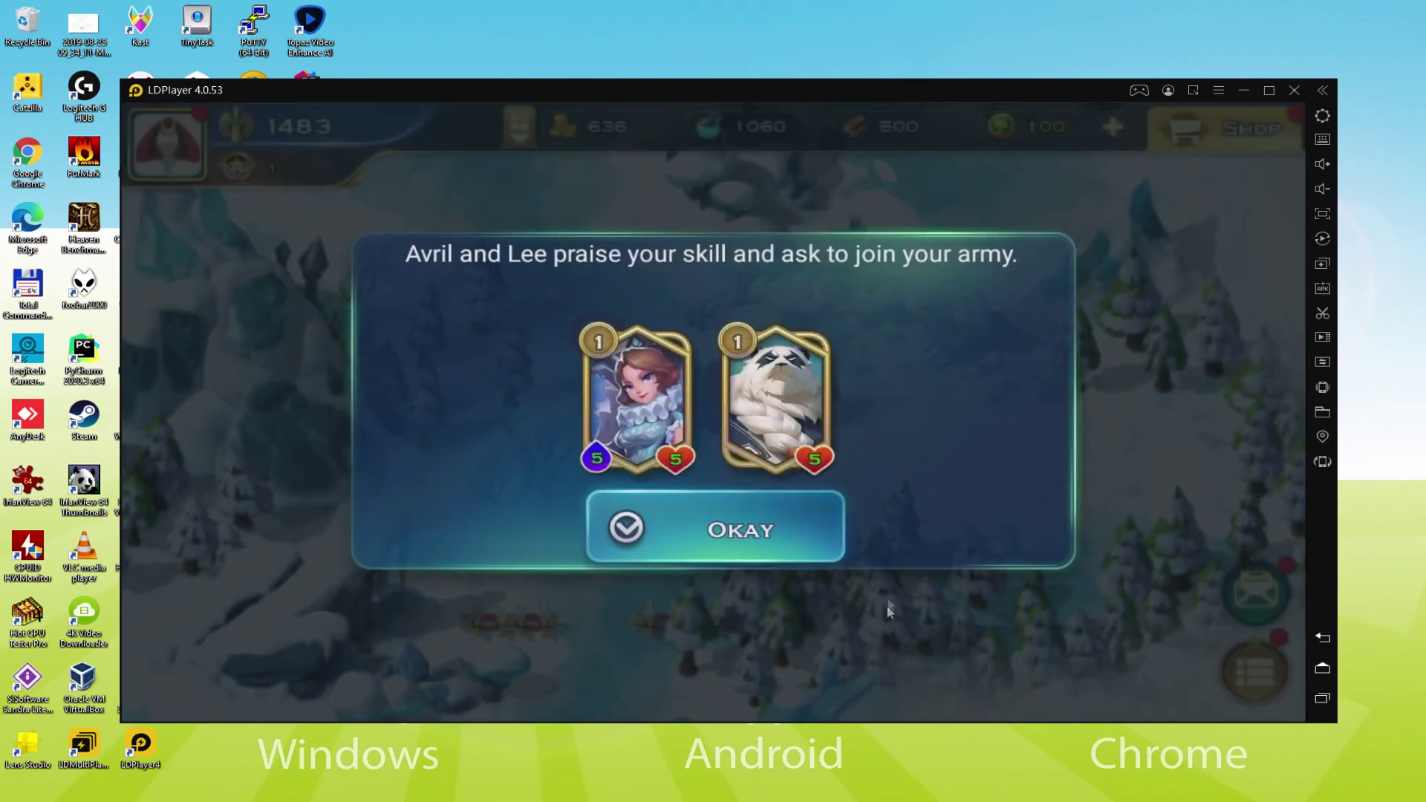
click(829, 524)
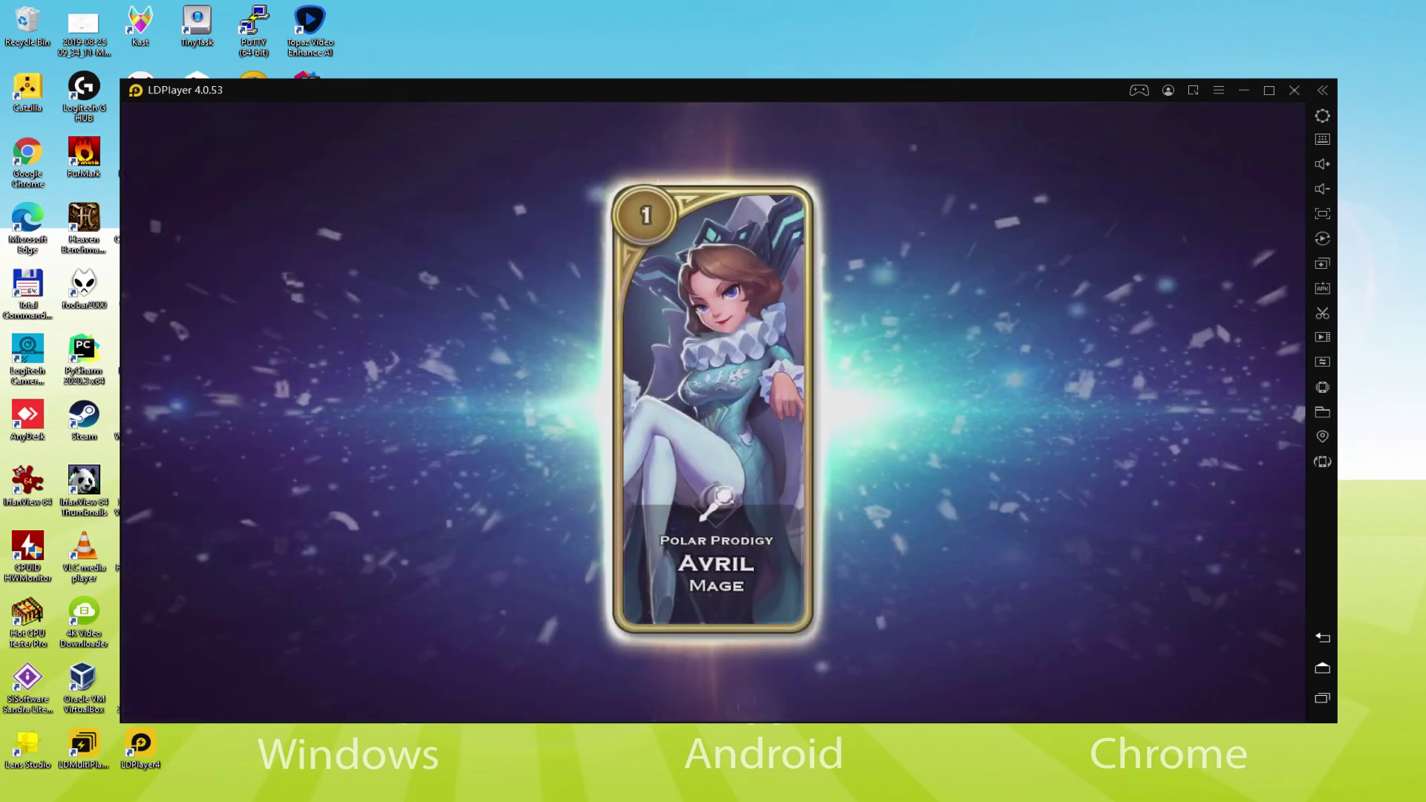